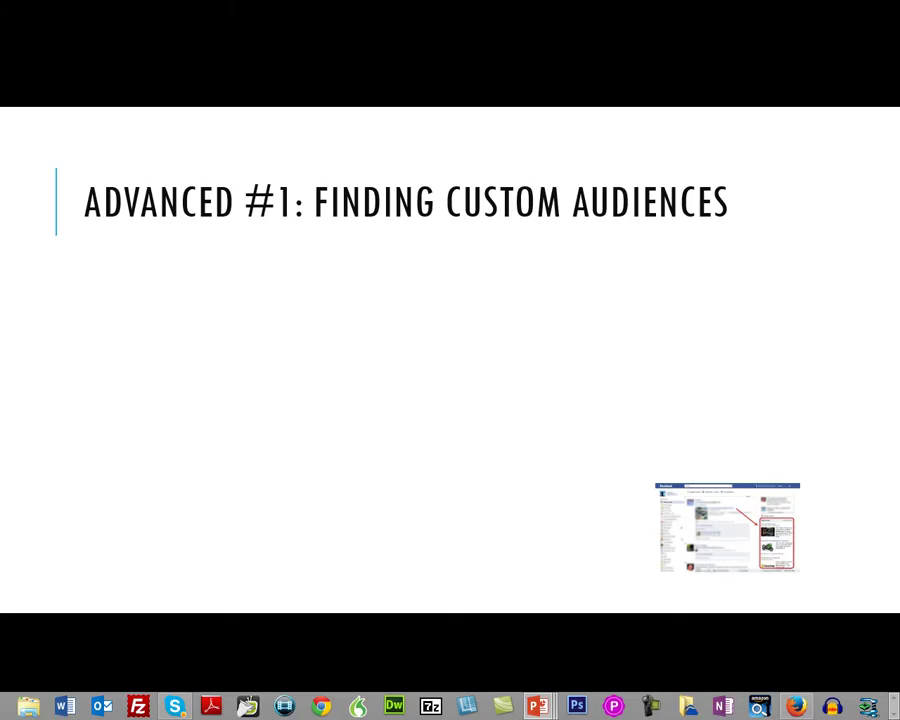
Step: Reveal the slide's points about Facebook groups and graph search, then switch to Facebook in Internet Explorer
key(Right)
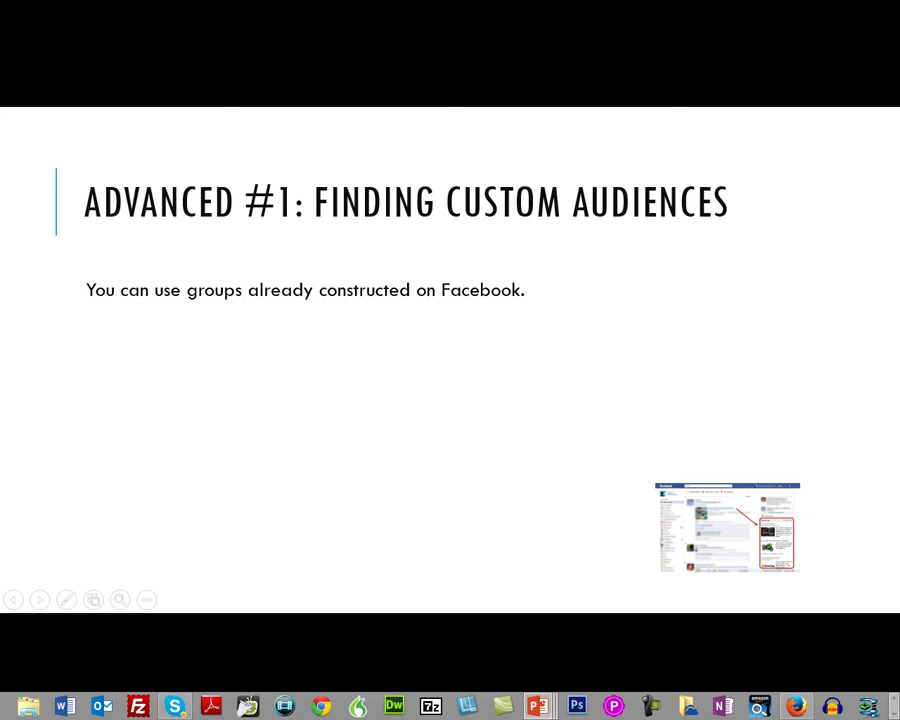
key(Right)
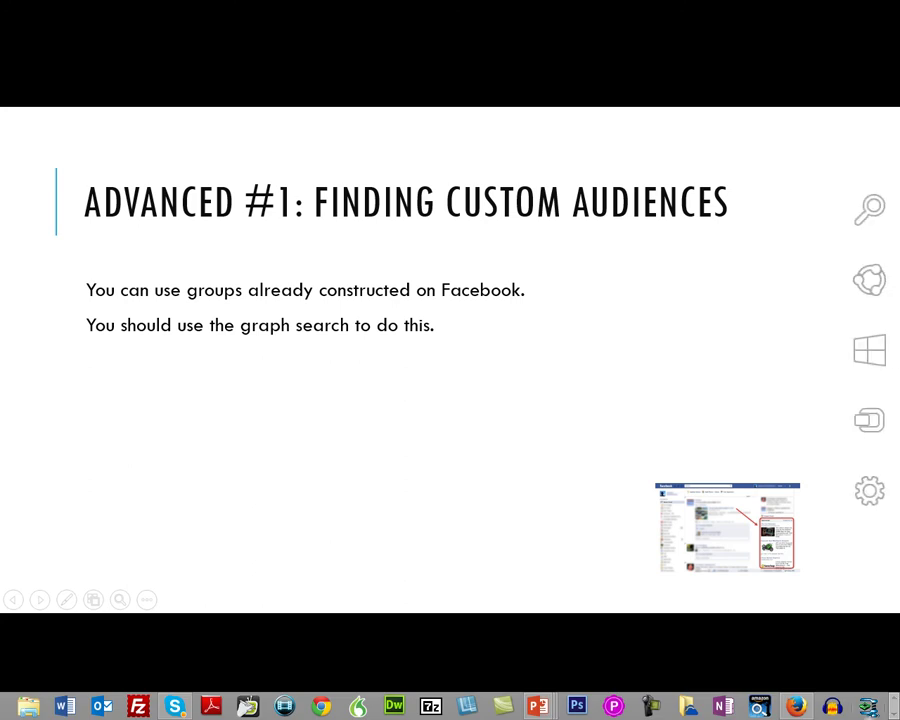
click(894, 714)
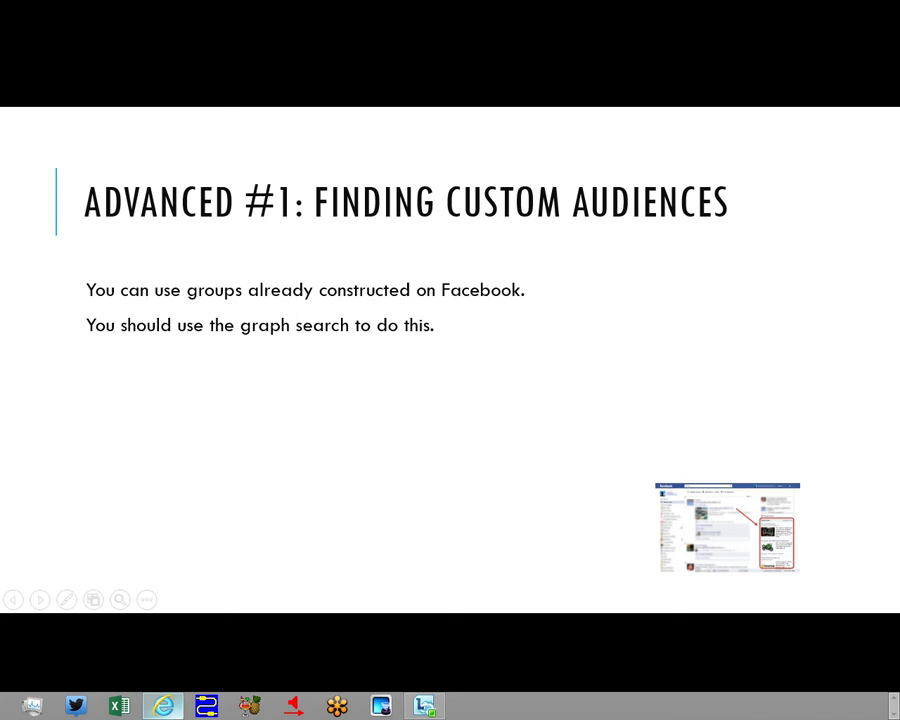
click(163, 706)
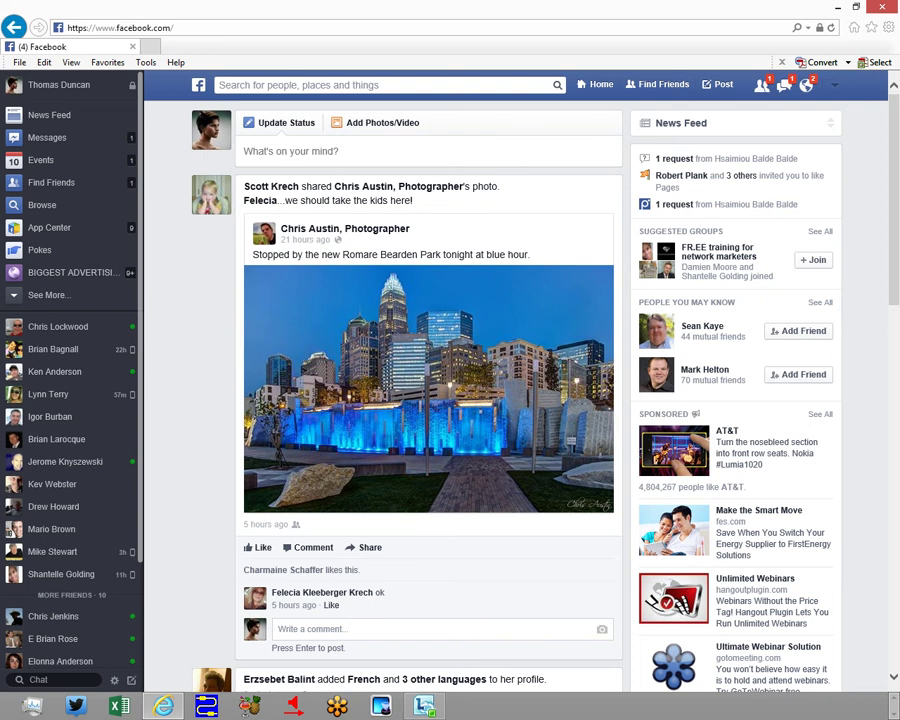
Step: Search Facebook for people who work at Internet Marketing
click(219, 85)
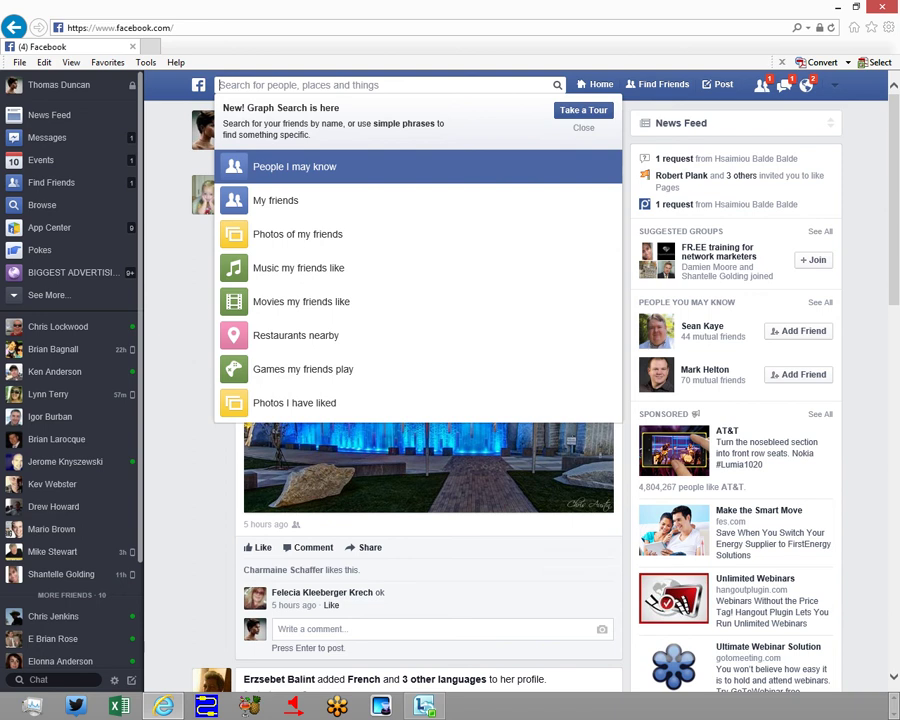
text(peo)
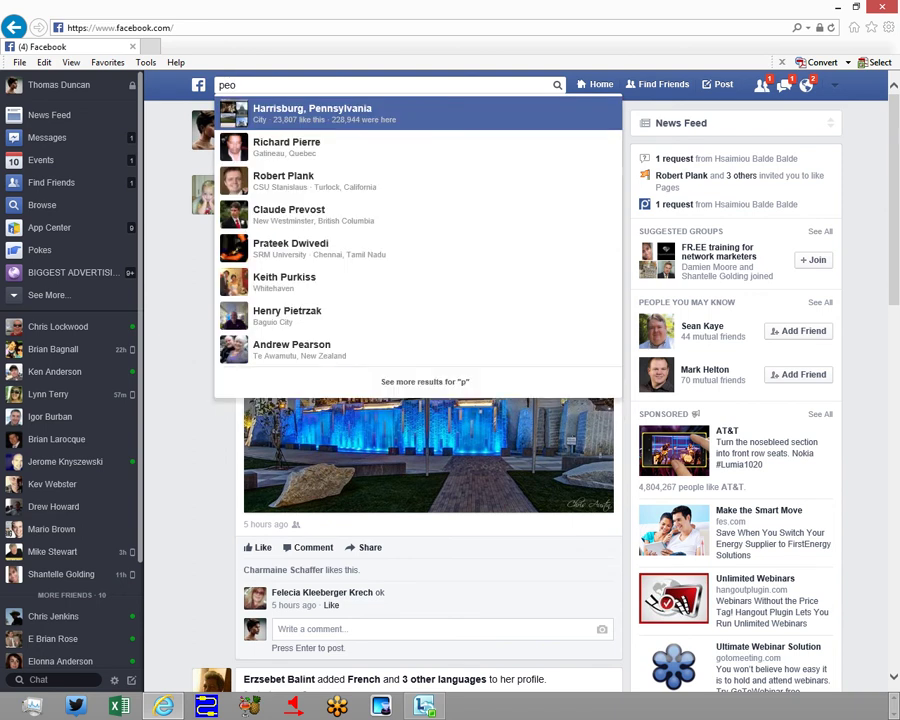
text(p)
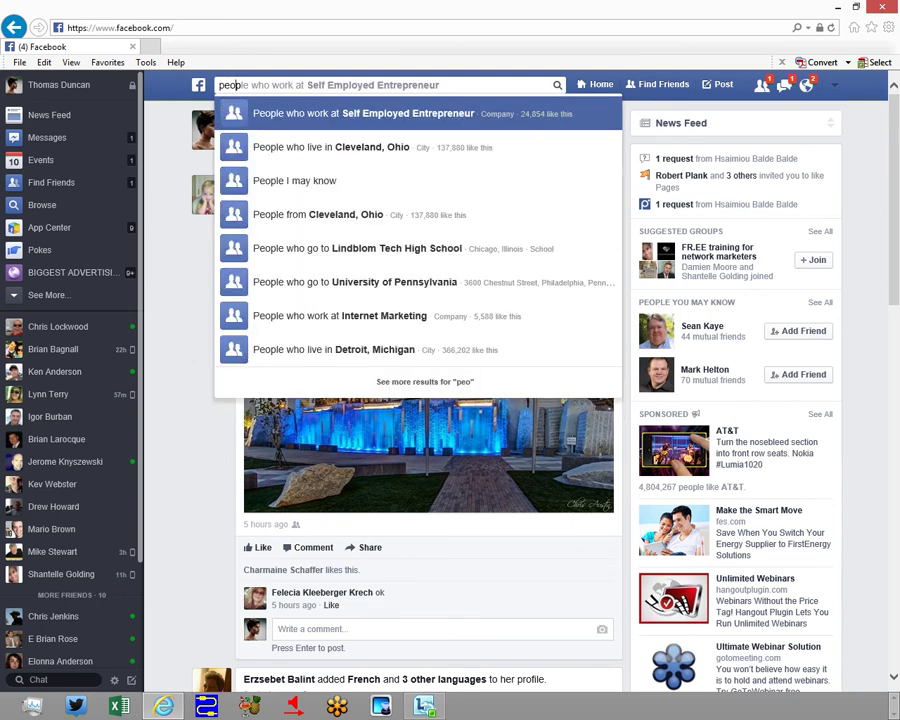
text([p)
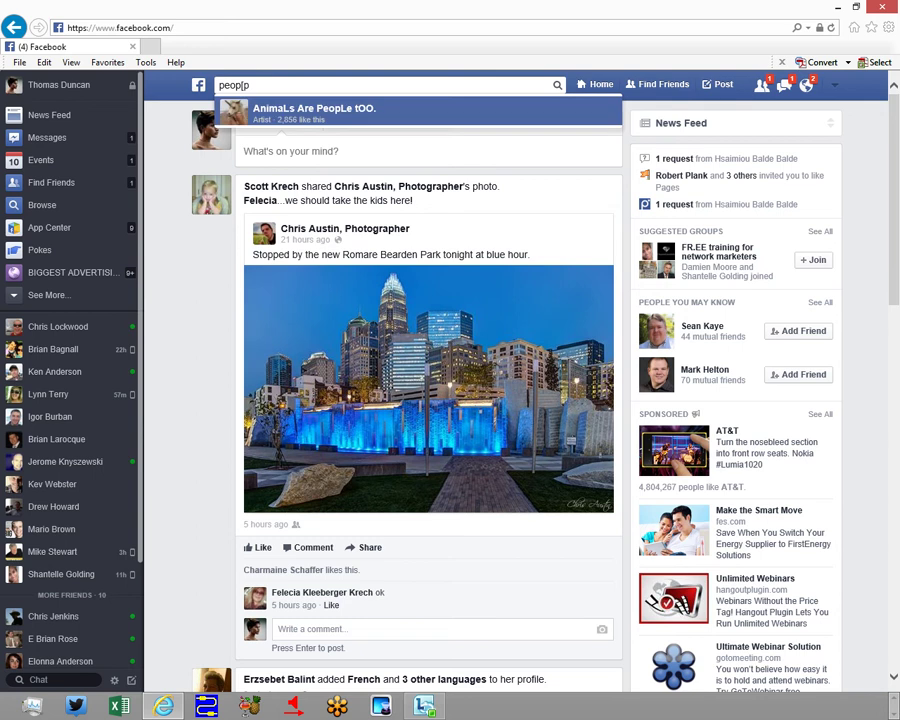
key(BackSpace)
key(BackSpace)
key(BackSpace)
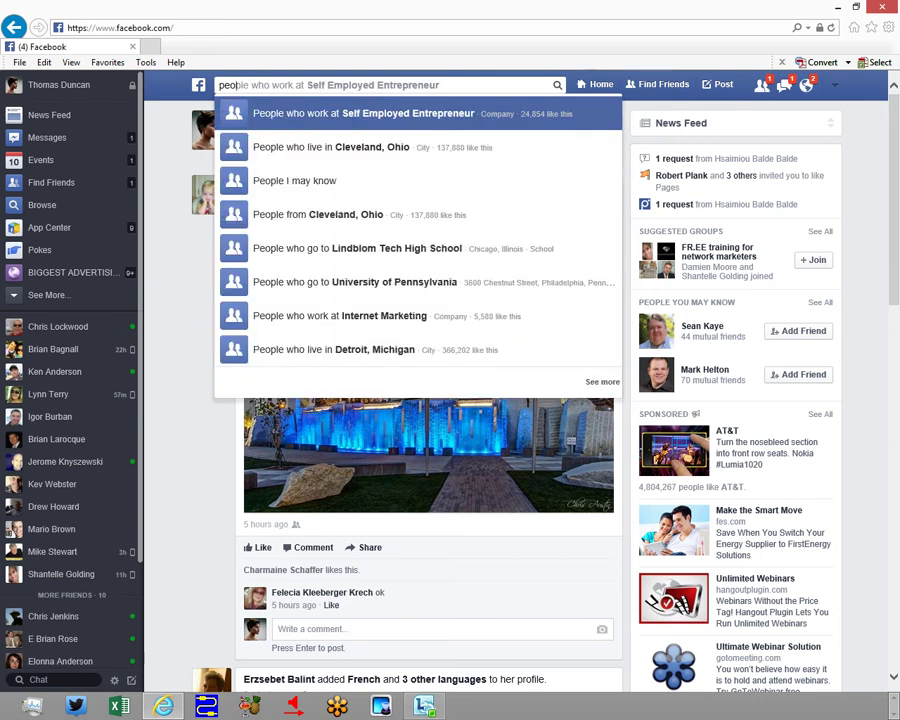
text(le wo)
key(BackSpace)
key(BackSpace)
key(BackSpace)
key(BackSpace)
key(BackSpace)
key(BackSpace)
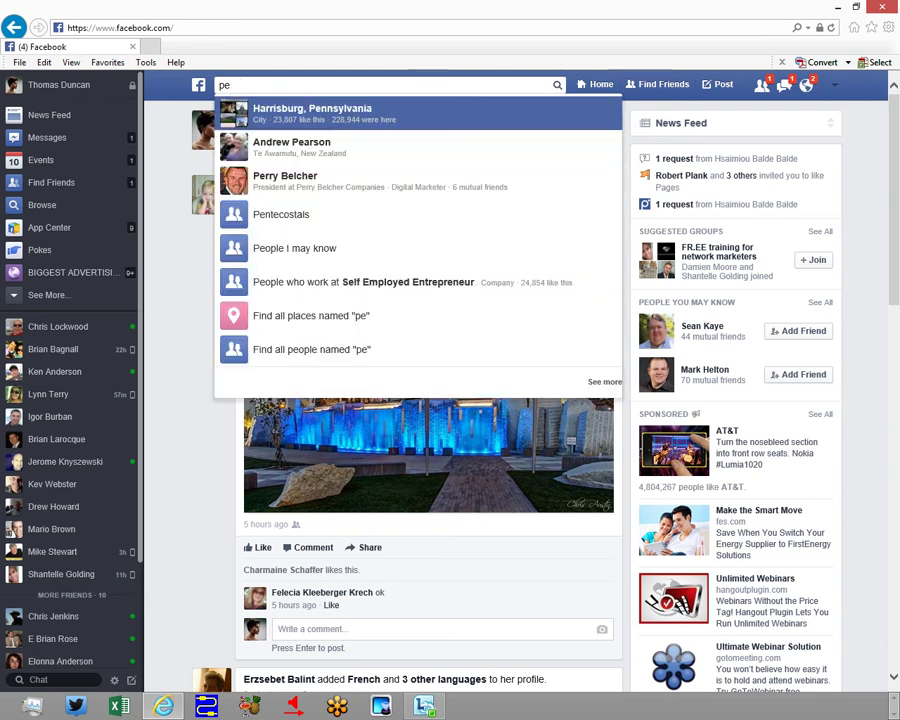
text(ople who work at)
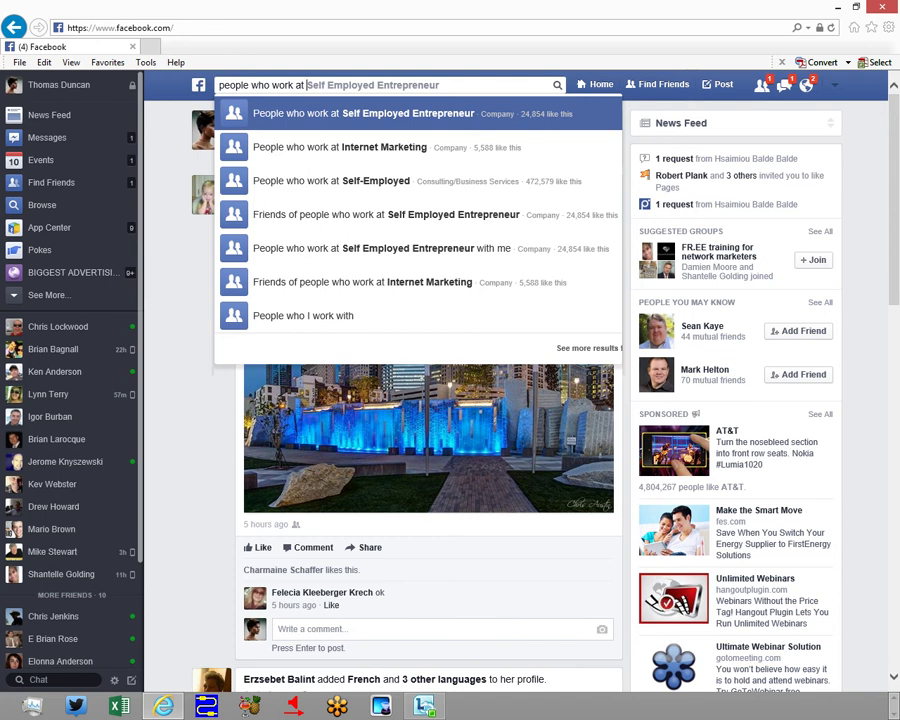
text( i)
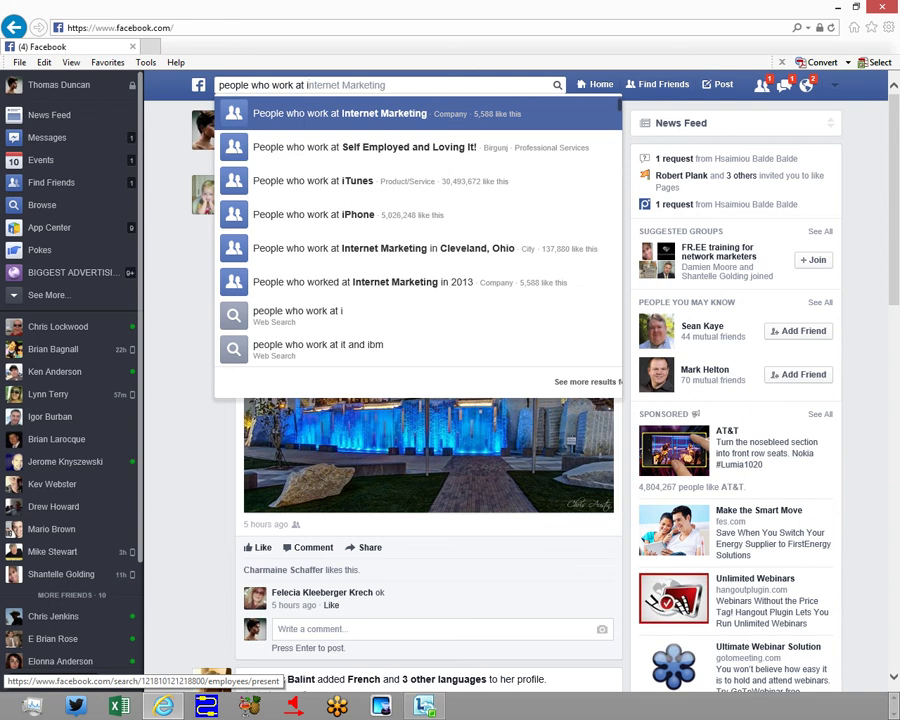
key(BackSpace)
key(Return)
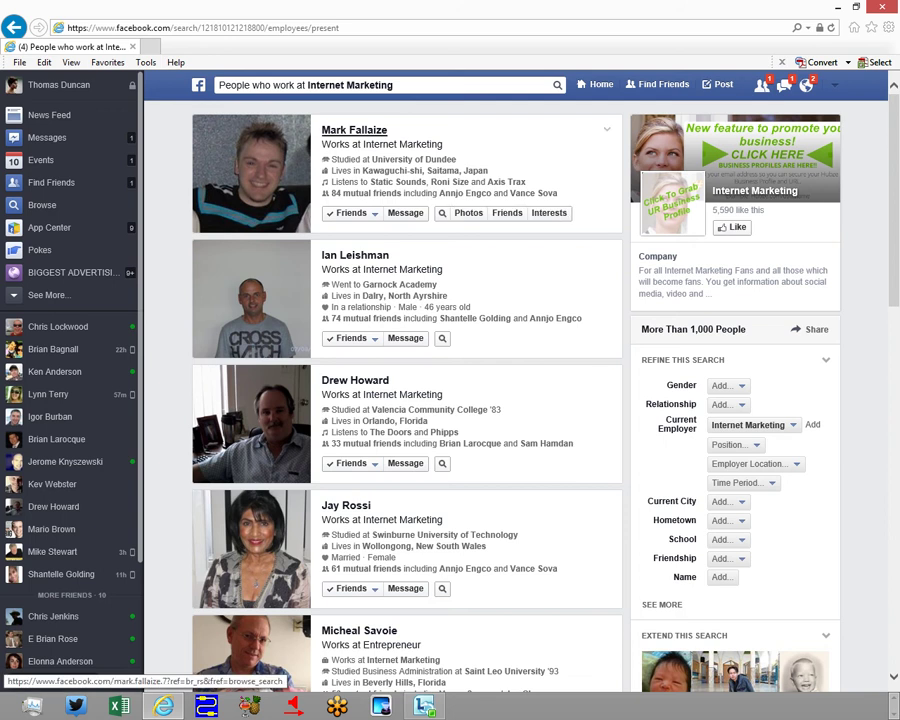
Step: Open the first person's profile from the results and copy its web address up to, but excluding, the question mark
click(354, 130)
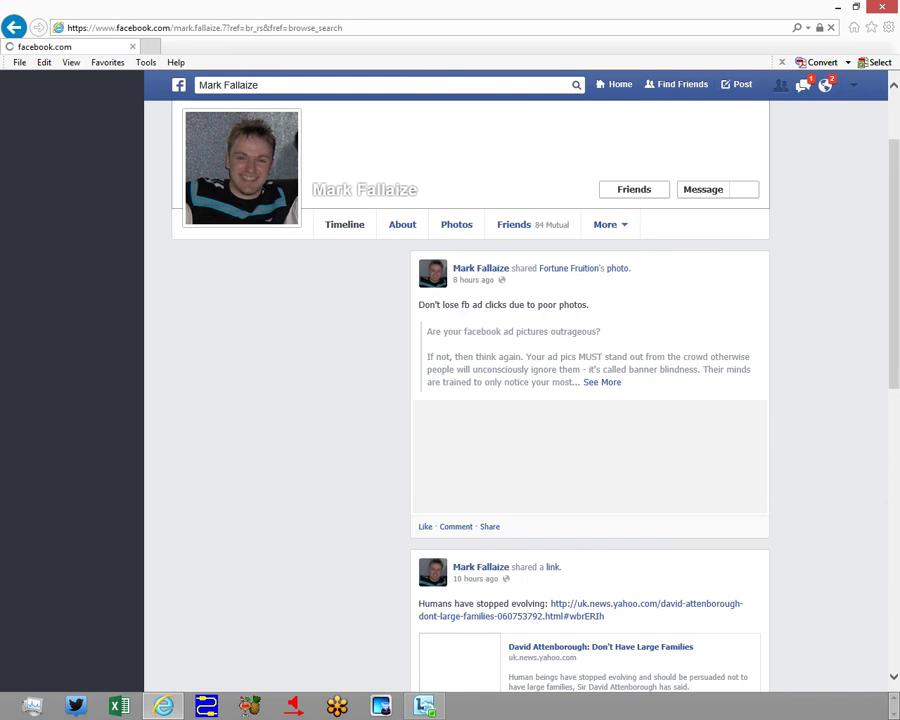
key(alt+d)
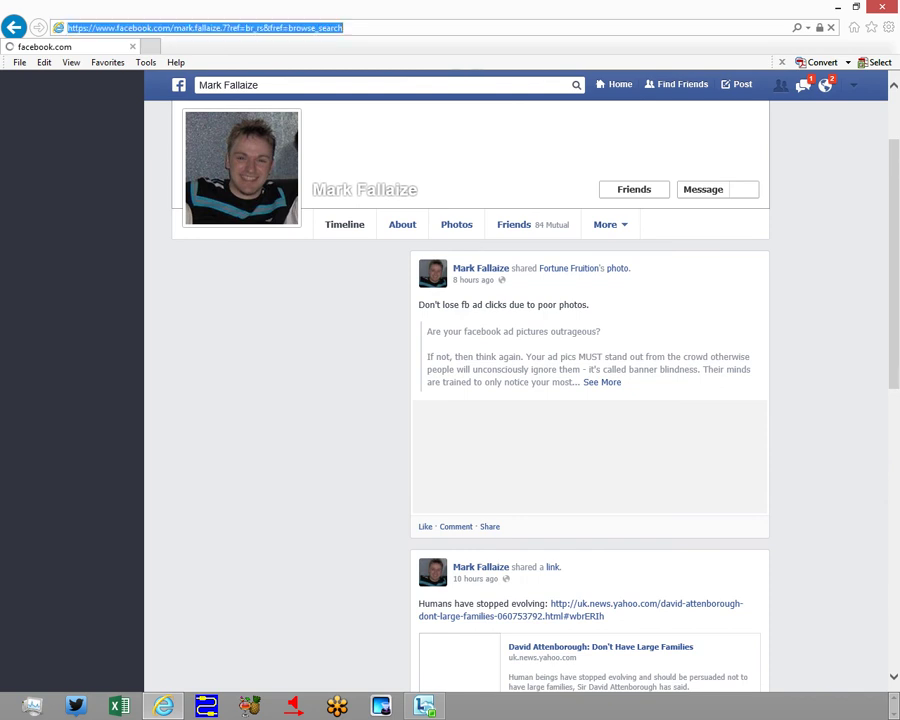
click(231, 27)
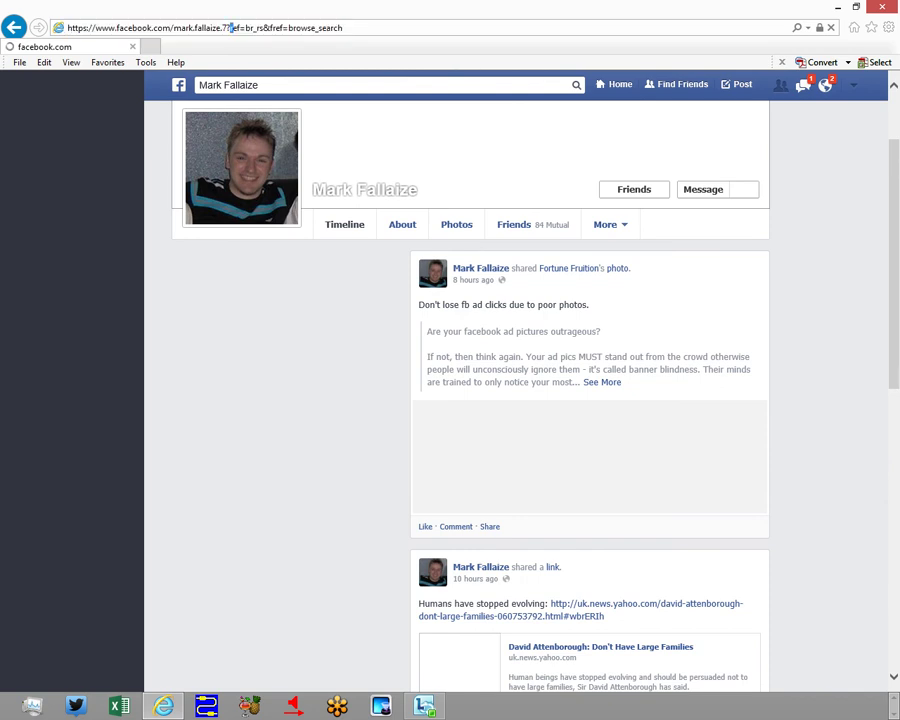
drag(231, 27, 64, 27)
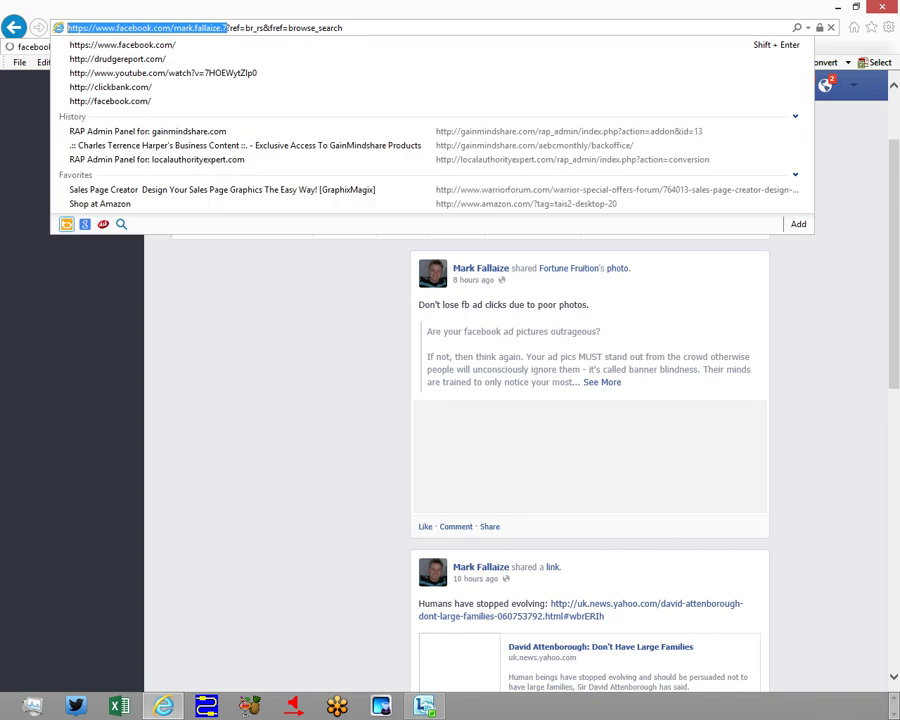
right_click(65, 24)
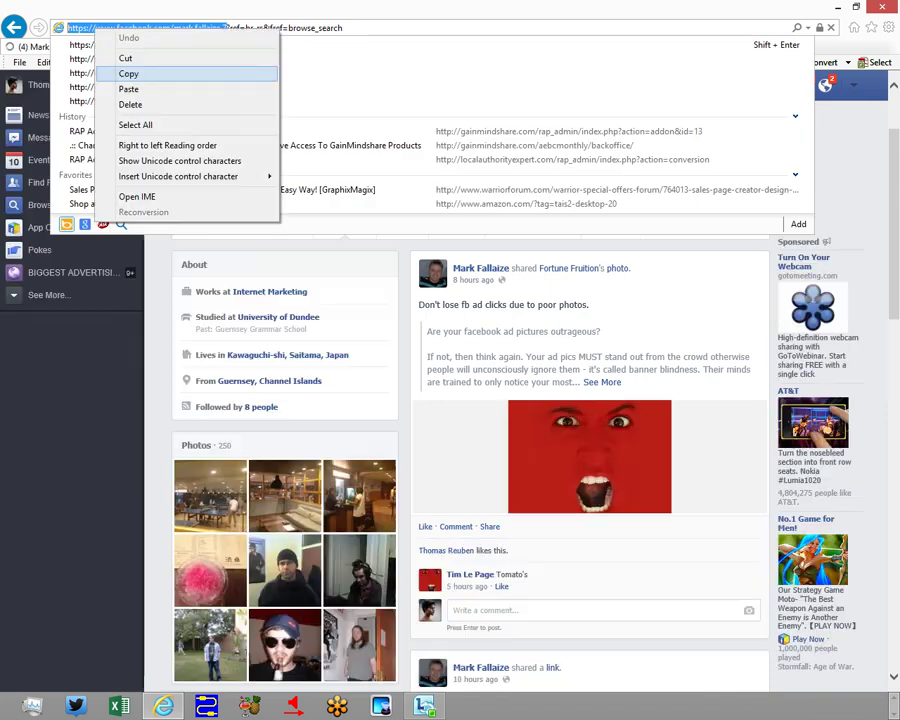
click(96, 72)
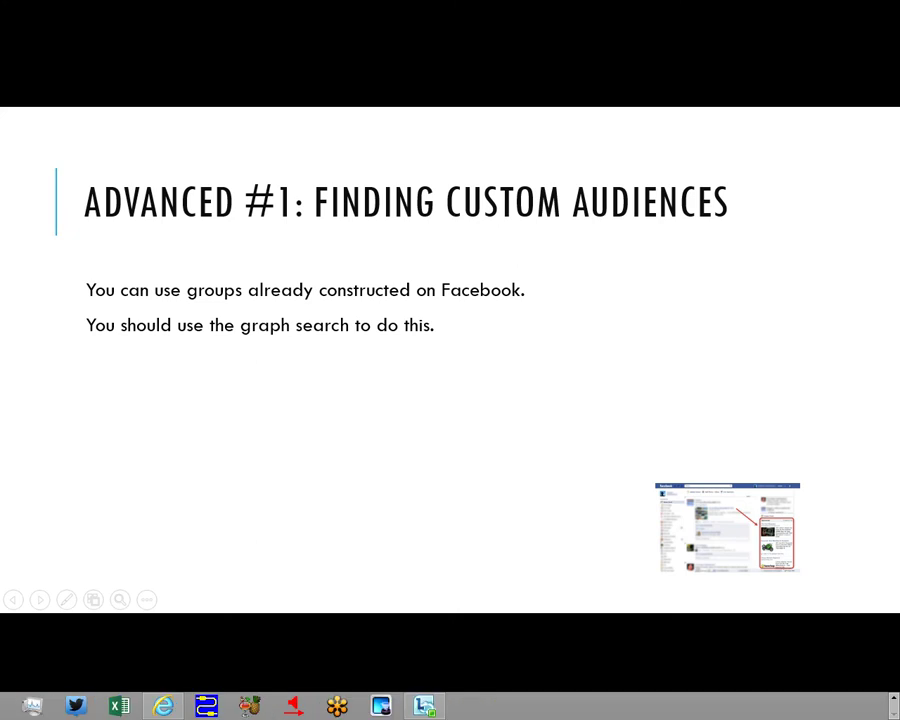
Step: Switch back to Internet Explorer and return from the profile to the list of people who work at Internet Marketing
mouse_move(163, 706)
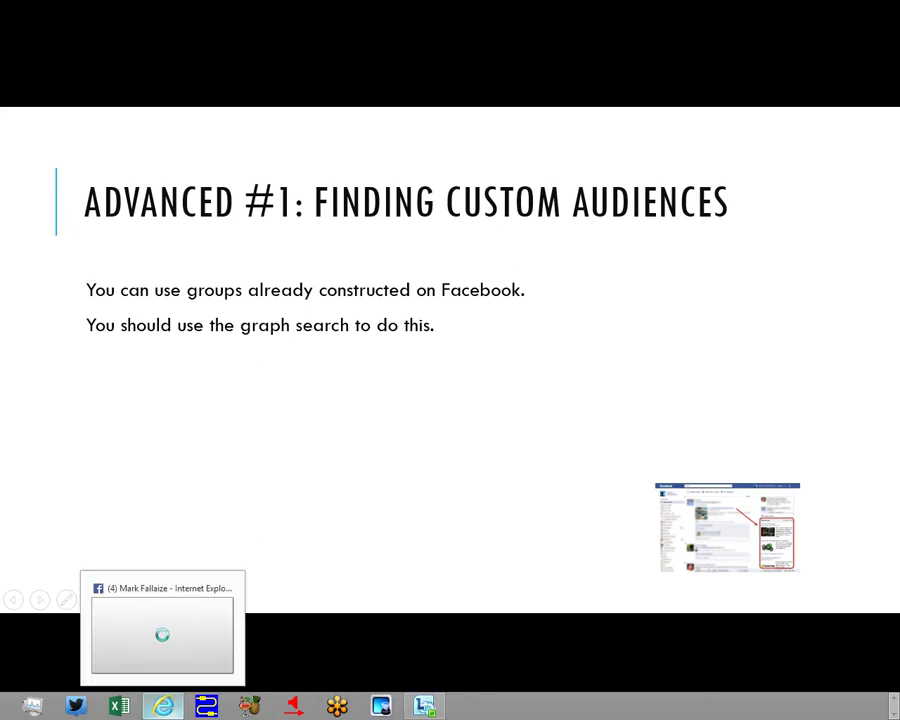
click(162, 630)
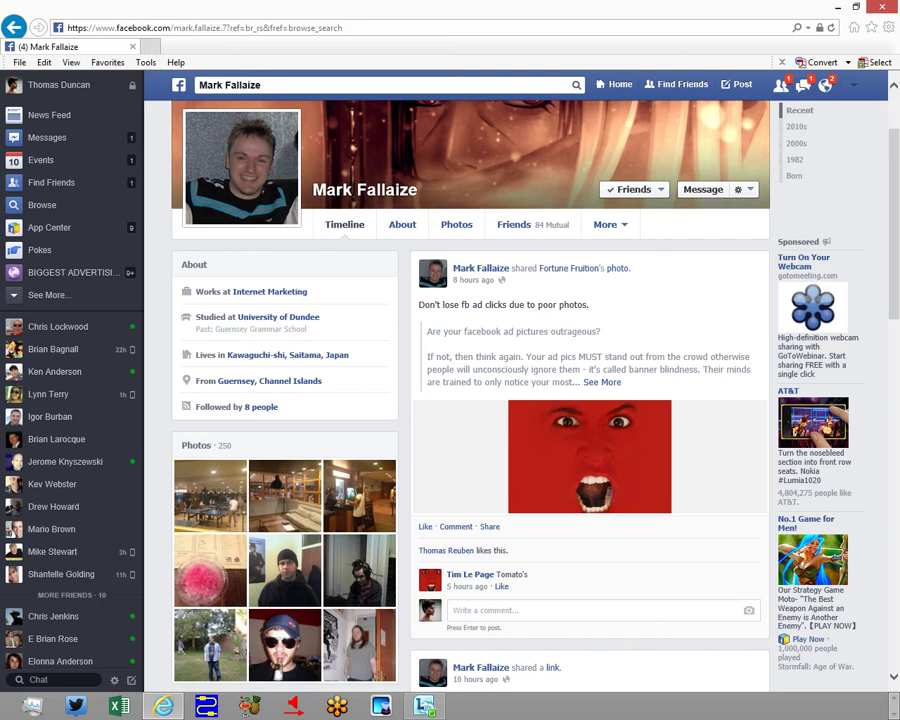
key(alt+Left)
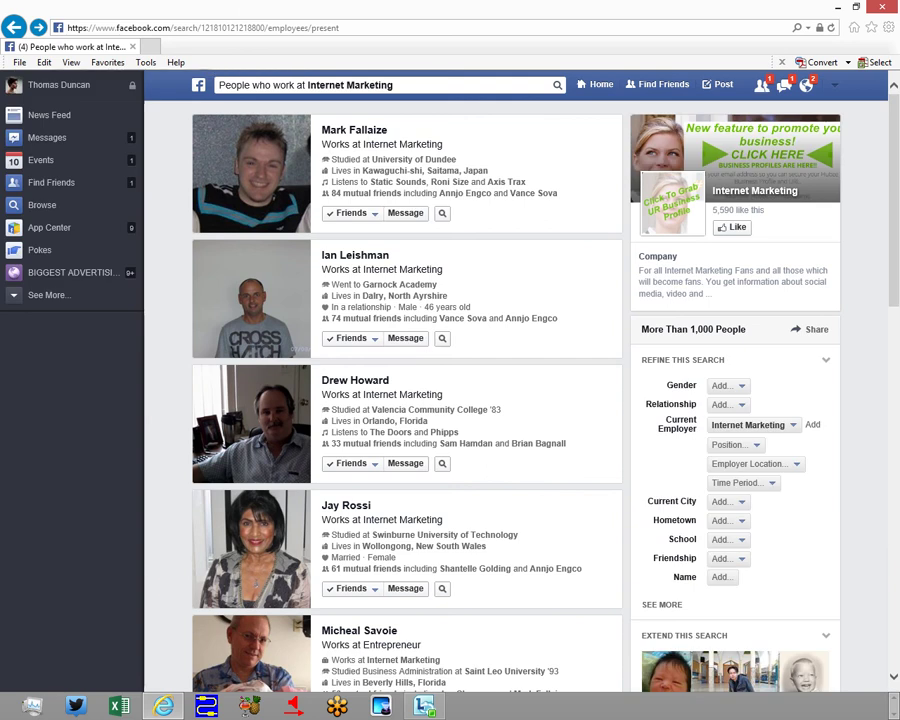
Step: Change the search phrase to "People who work at affi"
click(300, 85)
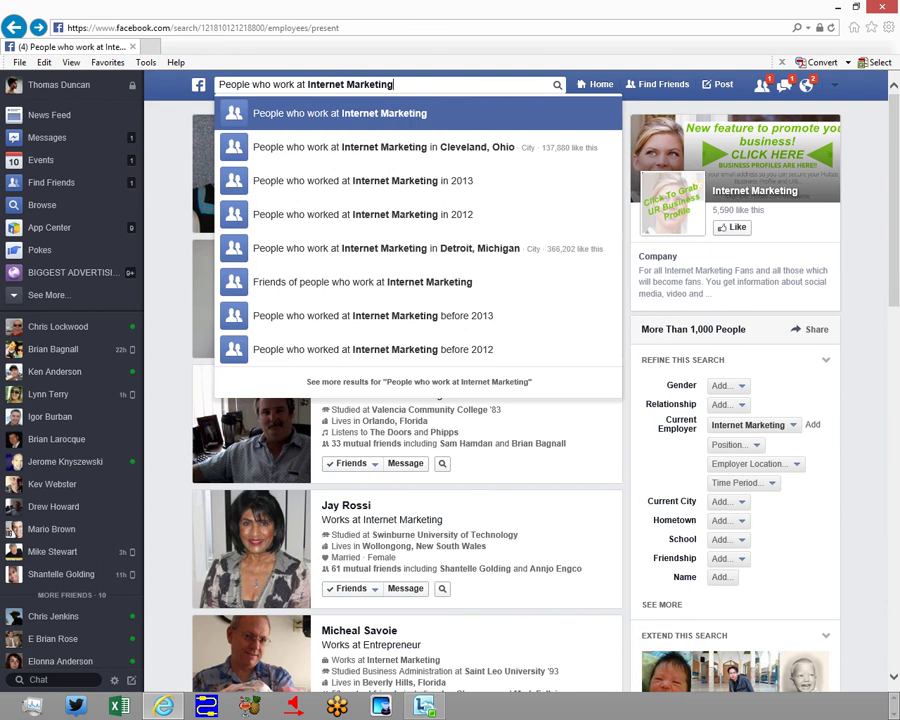
key(BackSpace)
key(BackSpace)
key(BackSpace)
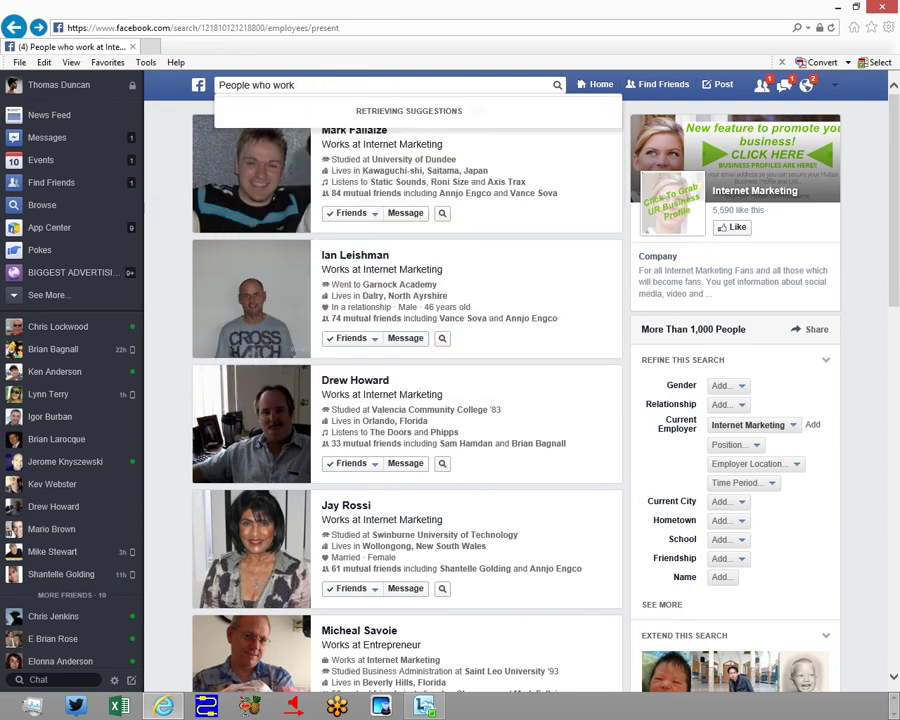
text(at af)
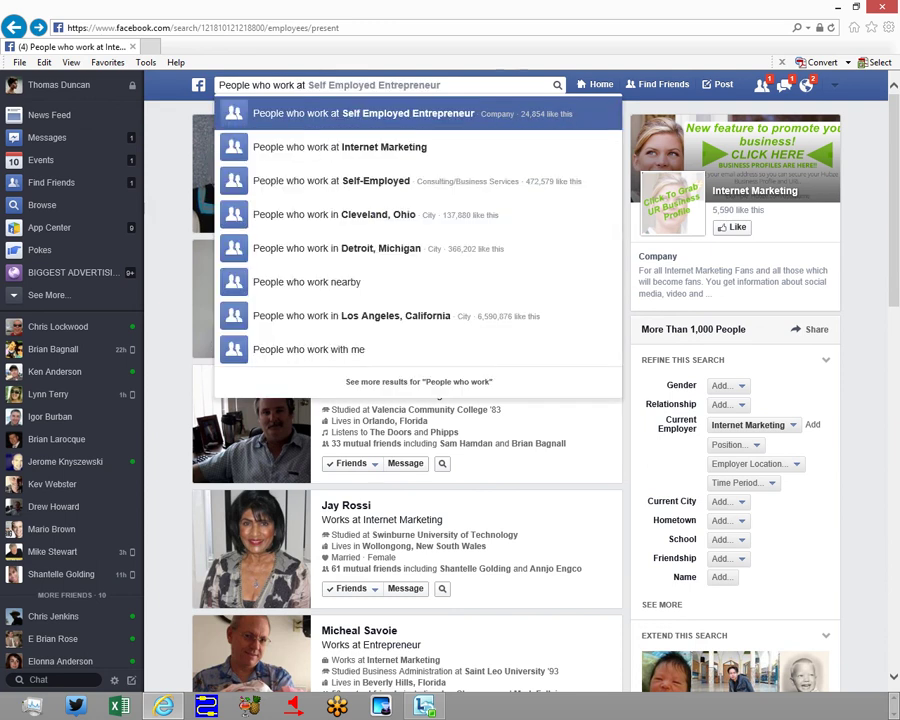
text(fi)
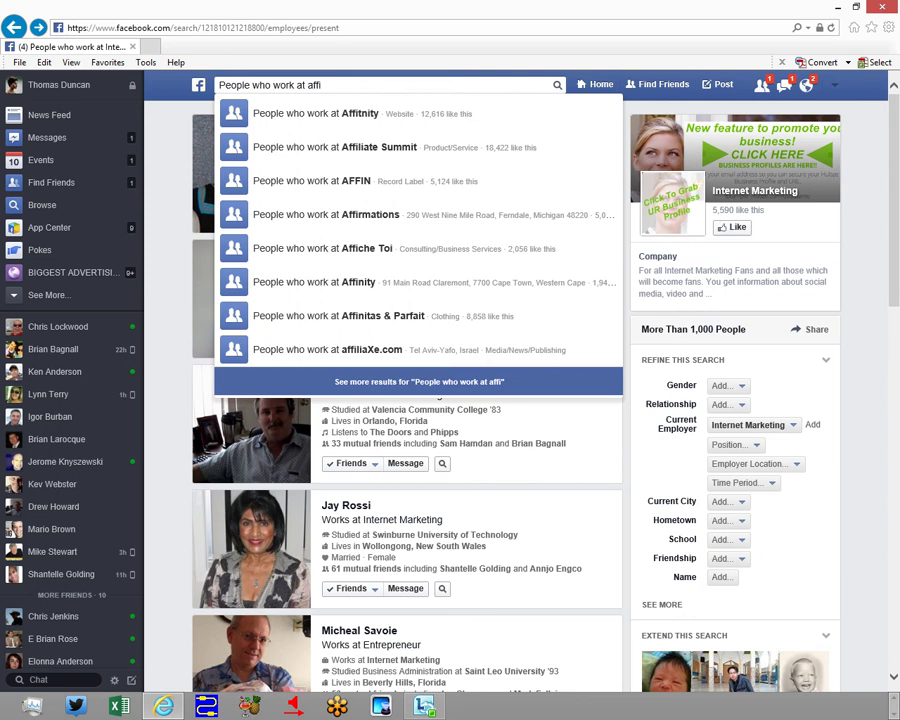
Step: Look through the employer suggestions for "affi", try the full results, and return to the Internet Marketing search
key(Up)
key(Up)
key(Up)
key(Up)
key(Up)
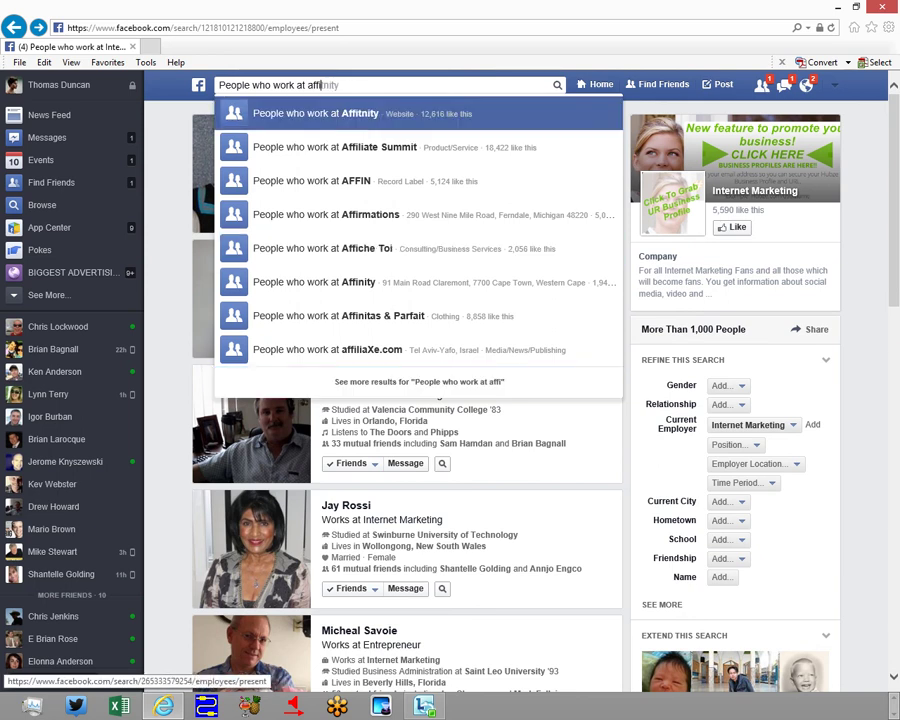
key(Up)
key(Up)
key(Down)
key(Down)
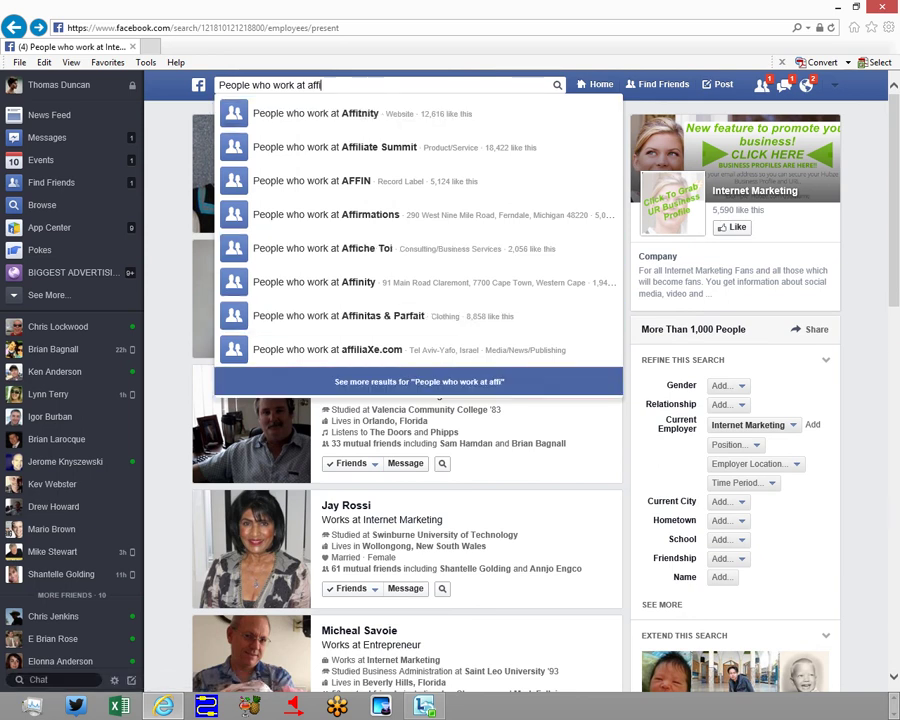
key(Return)
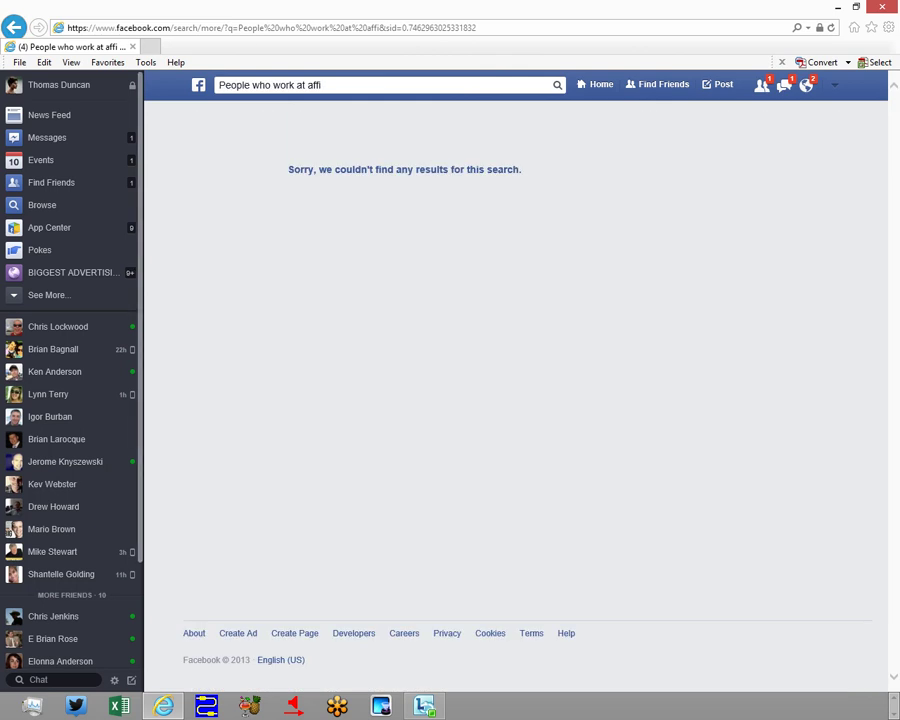
key(alt+Left)
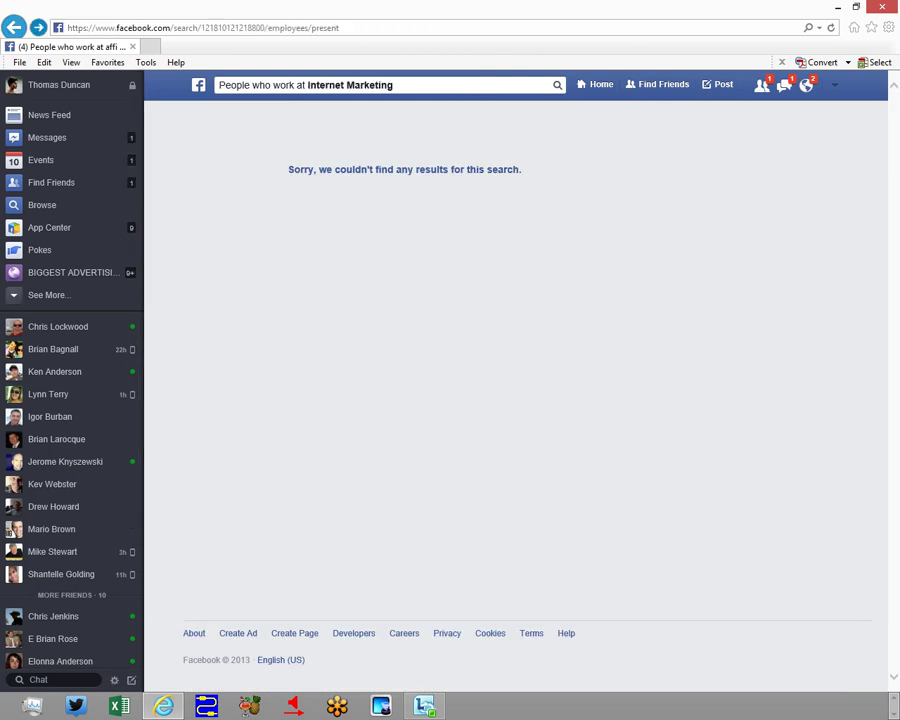
Step: Examine the suggested variations of the Internet Marketing search, such as those limited by city, year or friends
click(375, 85)
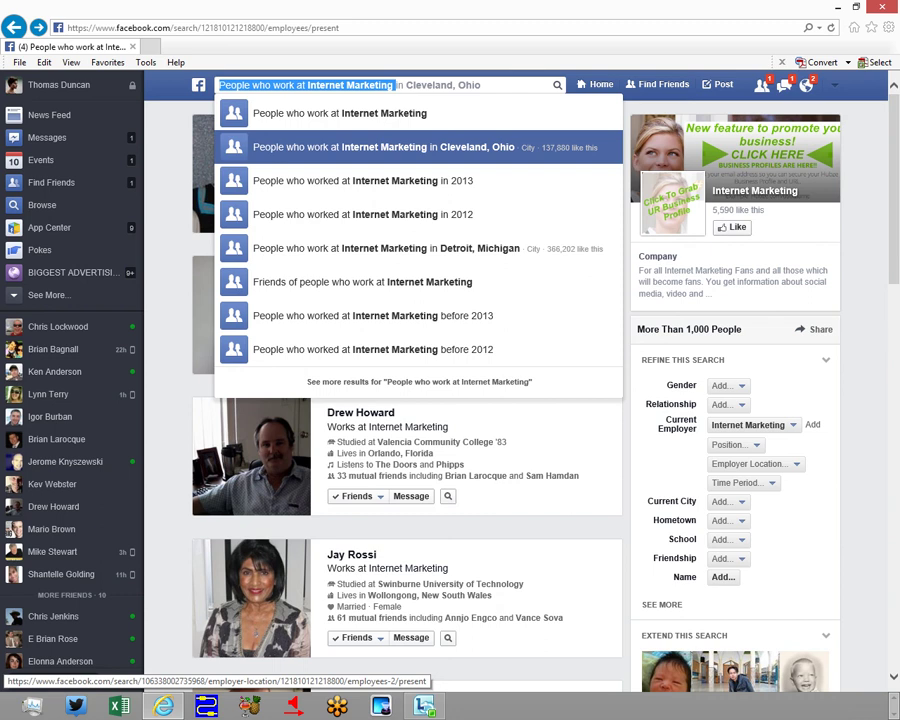
key(Down)
key(Up)
key(Down)
key(Down)
key(Down)
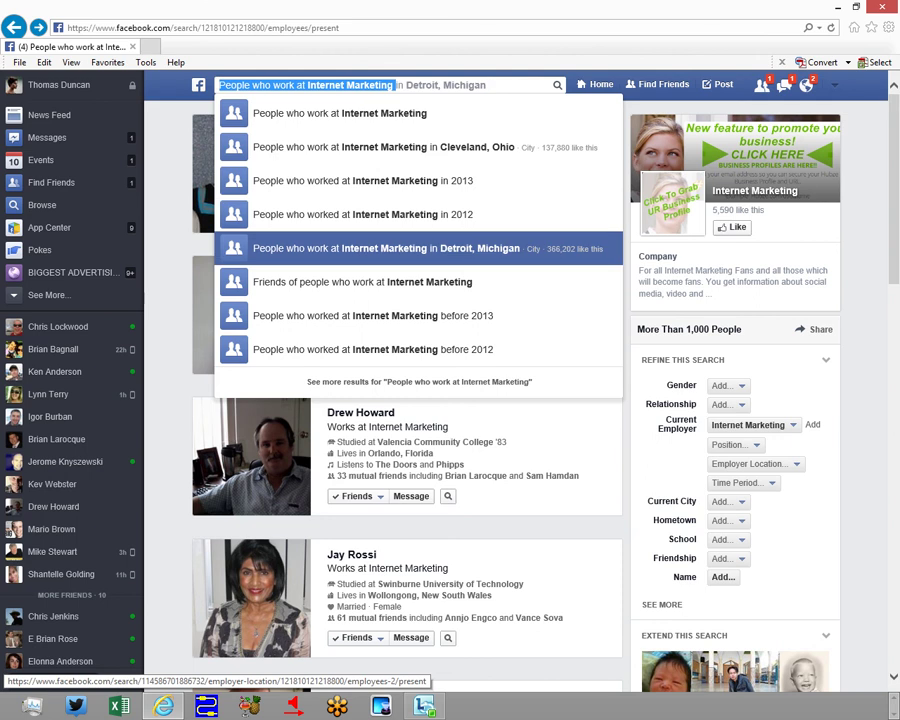
key(Up)
key(Up)
key(Up)
key(Up)
key(Down)
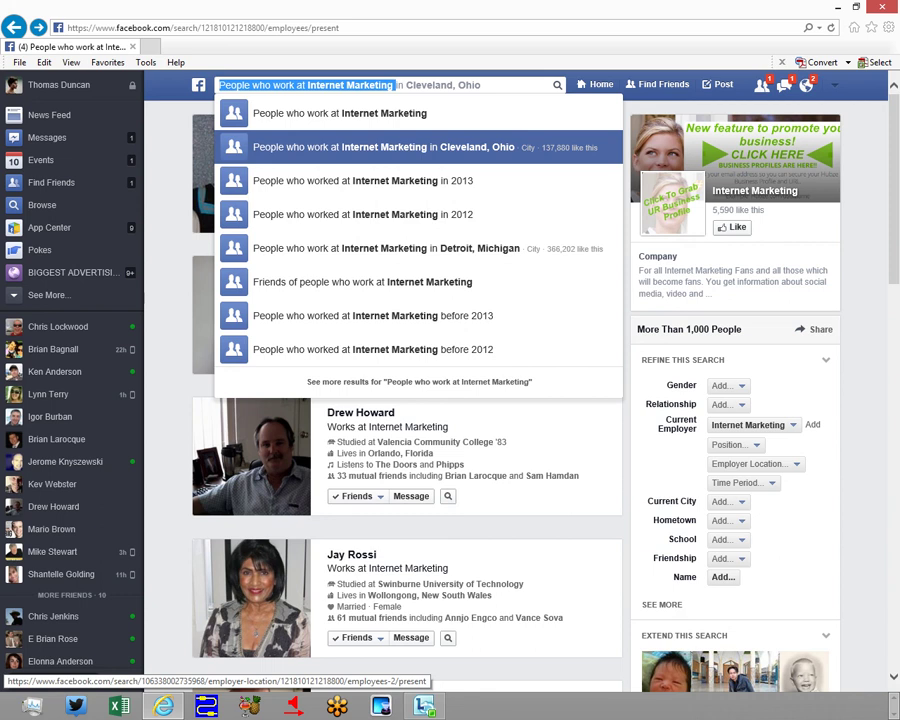
key(Up)
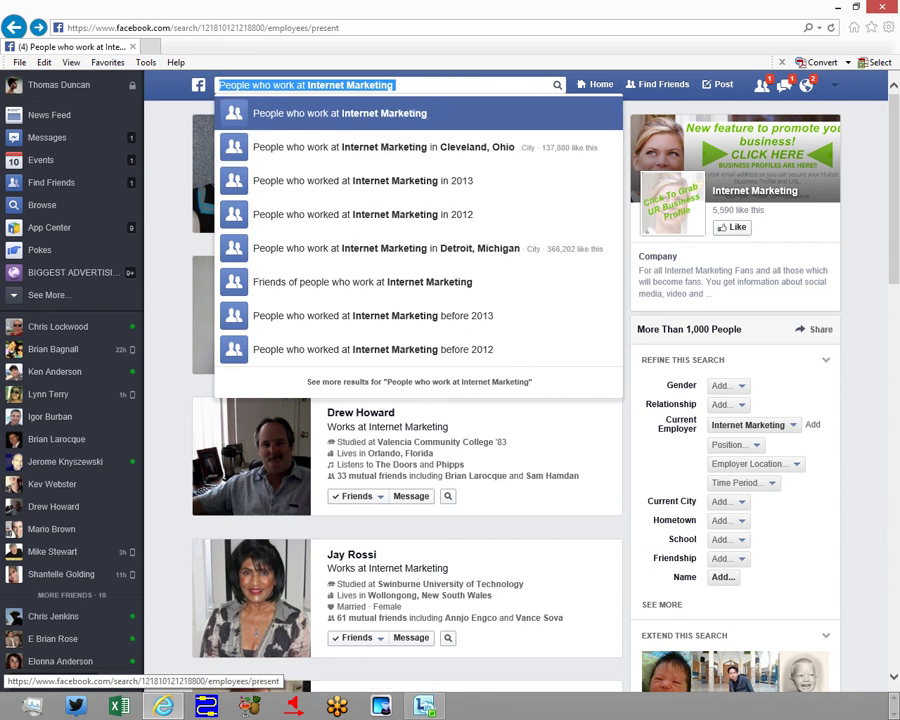
click(397, 85)
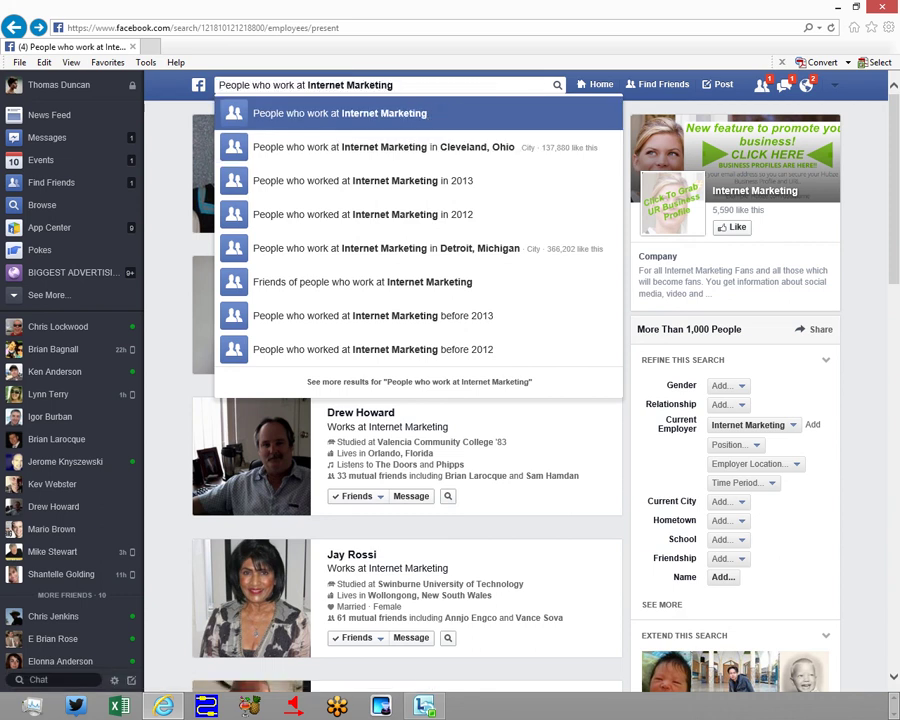
Step: Change the search phrase to "People who like football"
key(BackSpace)
key(BackSpace)
key(BackSpace)
key(BackSpace)
key(BackSpace)
key(BackSpace)
key(BackSpace)
key(BackSpace)
key(BackSpace)
key(BackSpace)
key(BackSpace)
key(BackSpace)
key(BackSpace)
key(BackSpace)
key(BackSpace)
key(BackSpace)
key(BackSpace)
key(BackSpace)
key(BackSpace)
text(S)
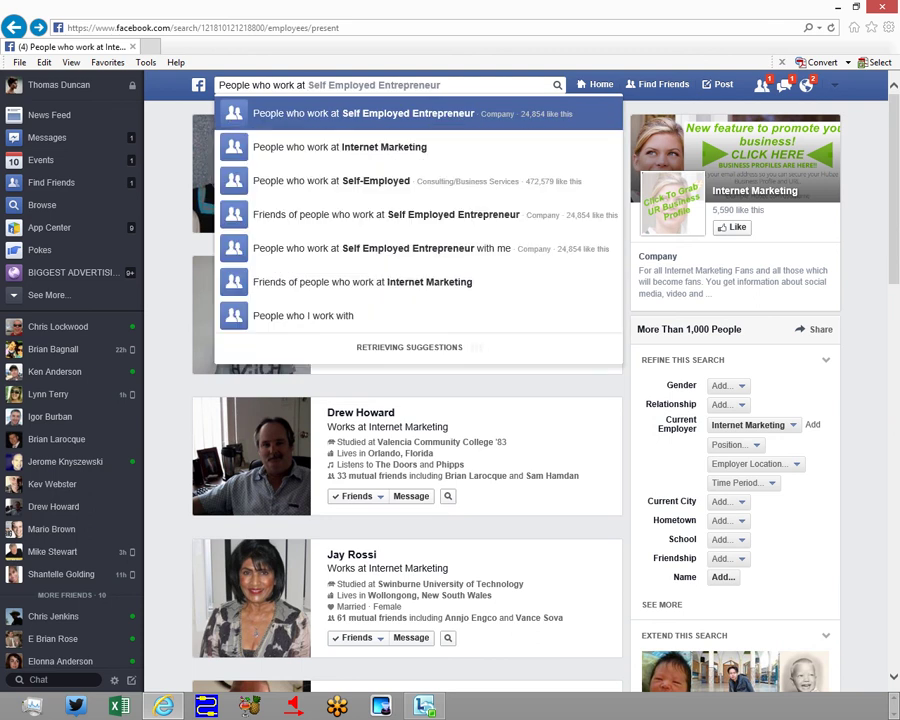
key(BackSpace)
key(BackSpace)
key(BackSpace)
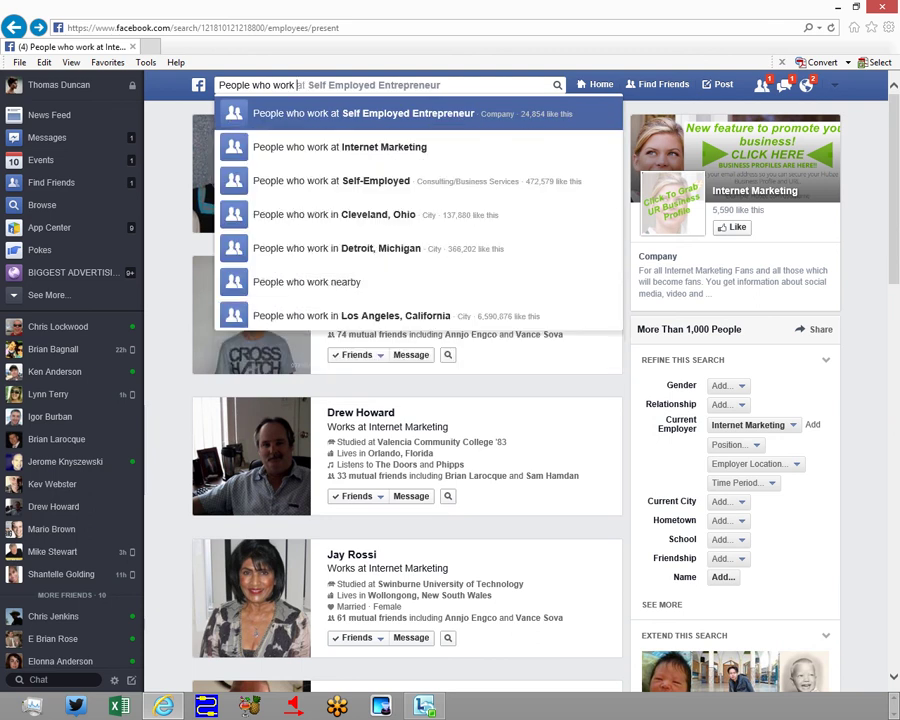
key(BackSpace)
key(BackSpace)
key(BackSpace)
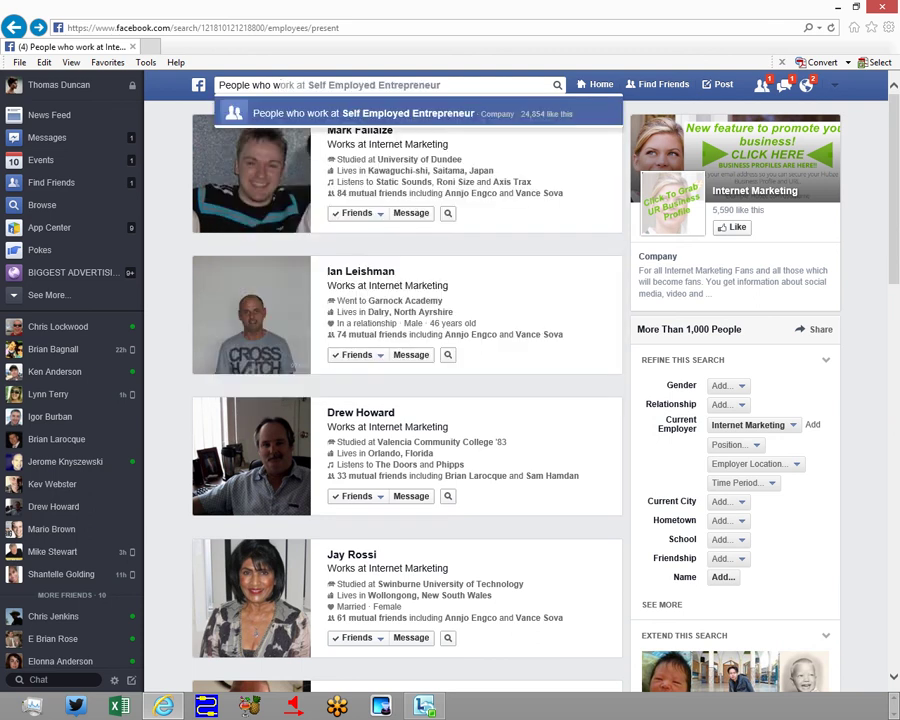
key(BackSpace)
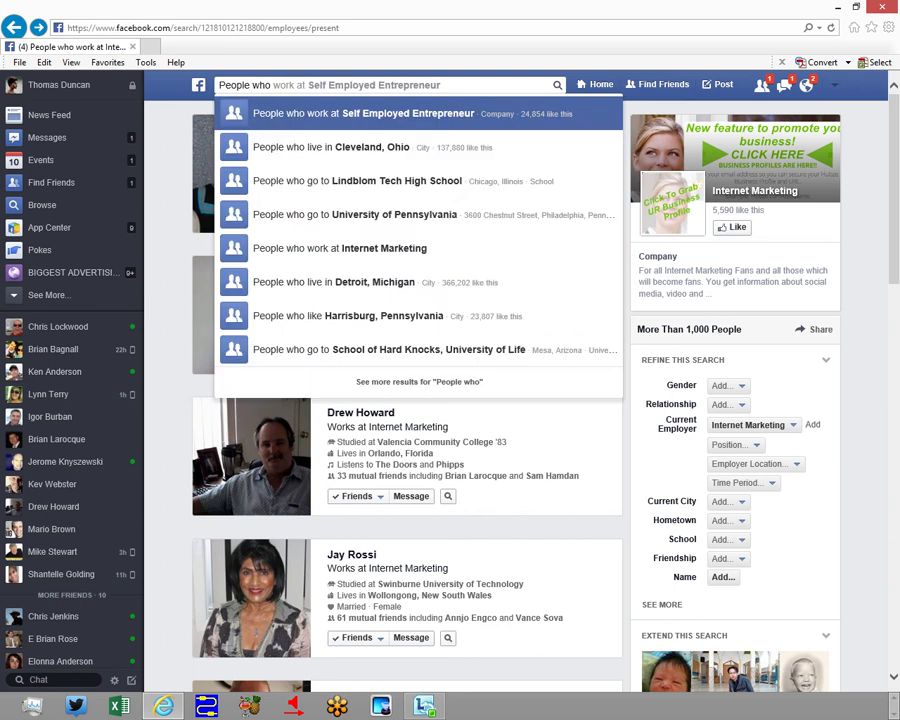
text(like)
key(BackSpace)
key(BackSpace)
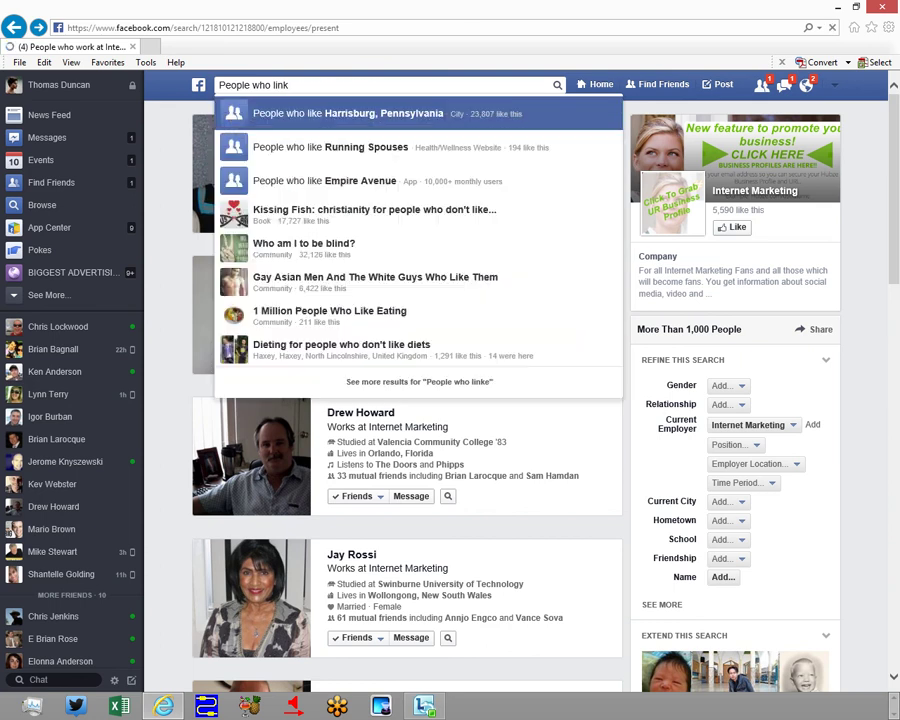
text(n)
key(BackSpace)
text(ke )
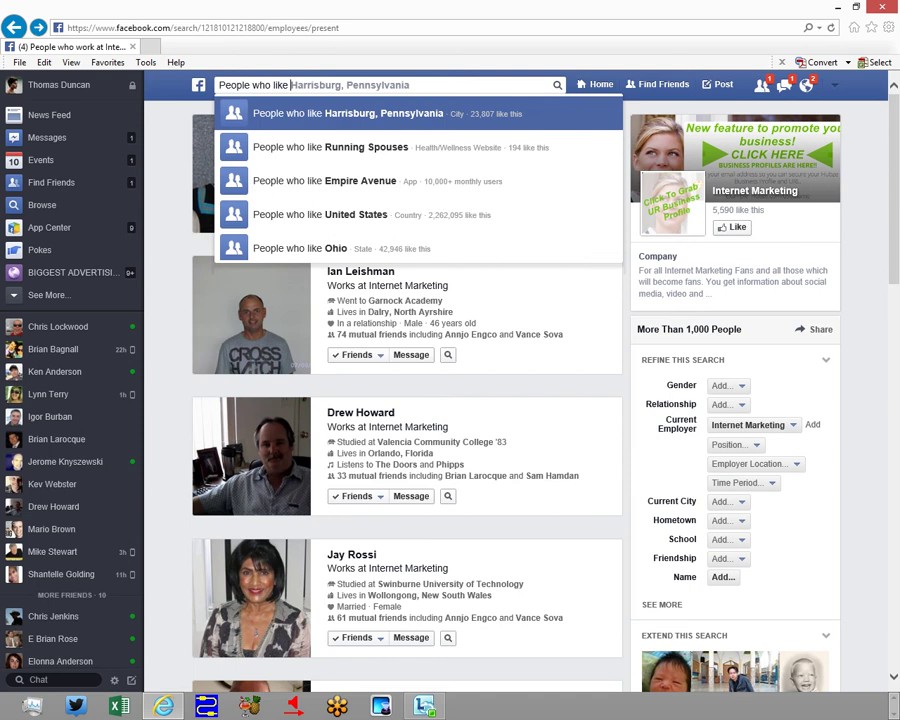
text(foot)
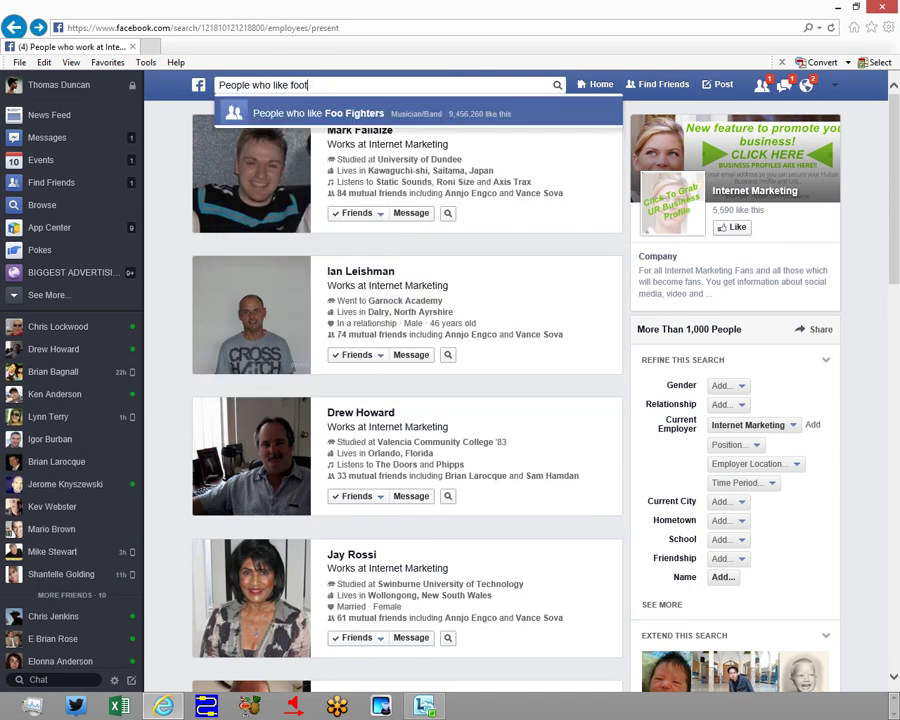
text(ba)
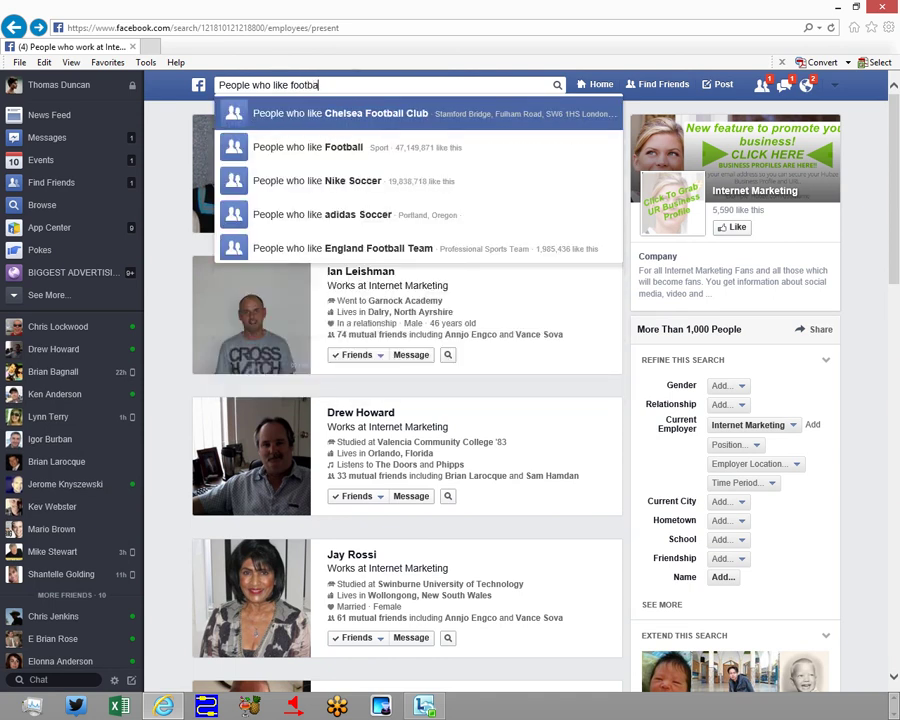
text(ll)
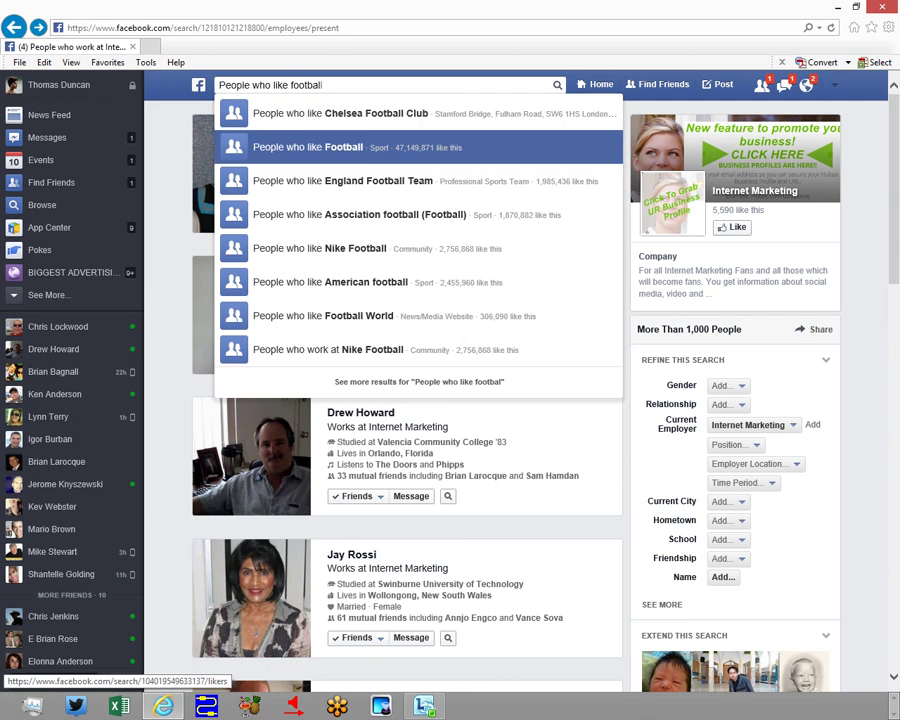
Step: Look through the suggested football interests and open the profile of the first person in the Internet Marketing list
key(BackSpace)
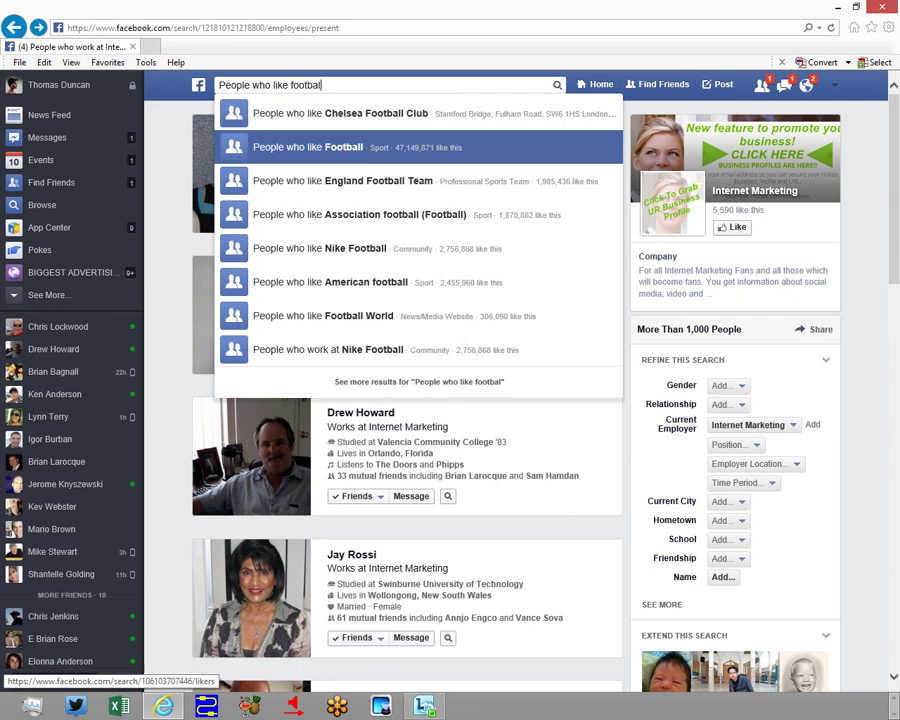
key(Down)
key(Down)
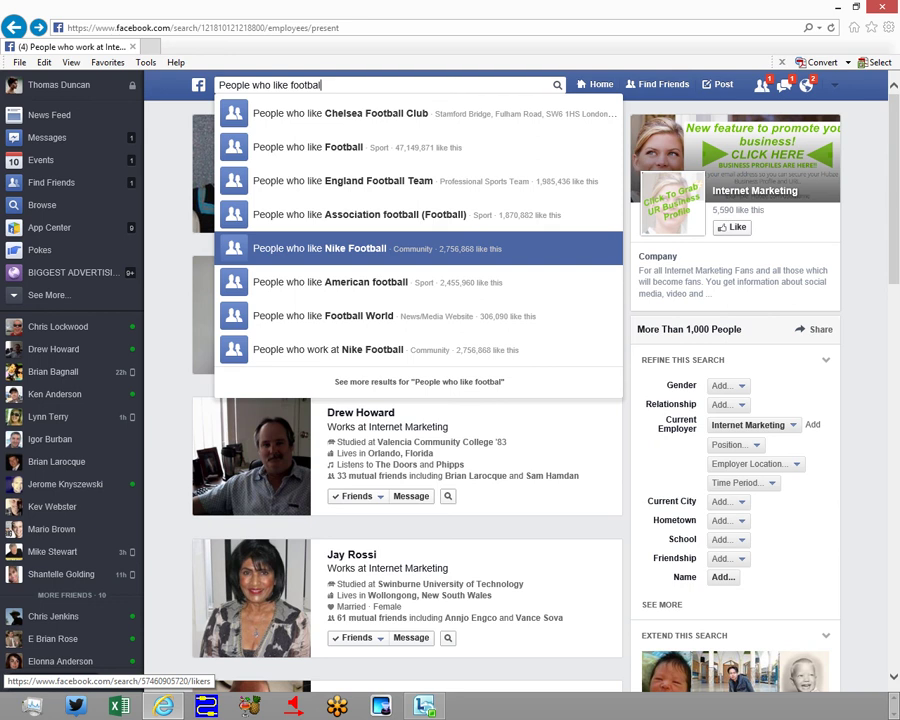
key(Up)
key(Up)
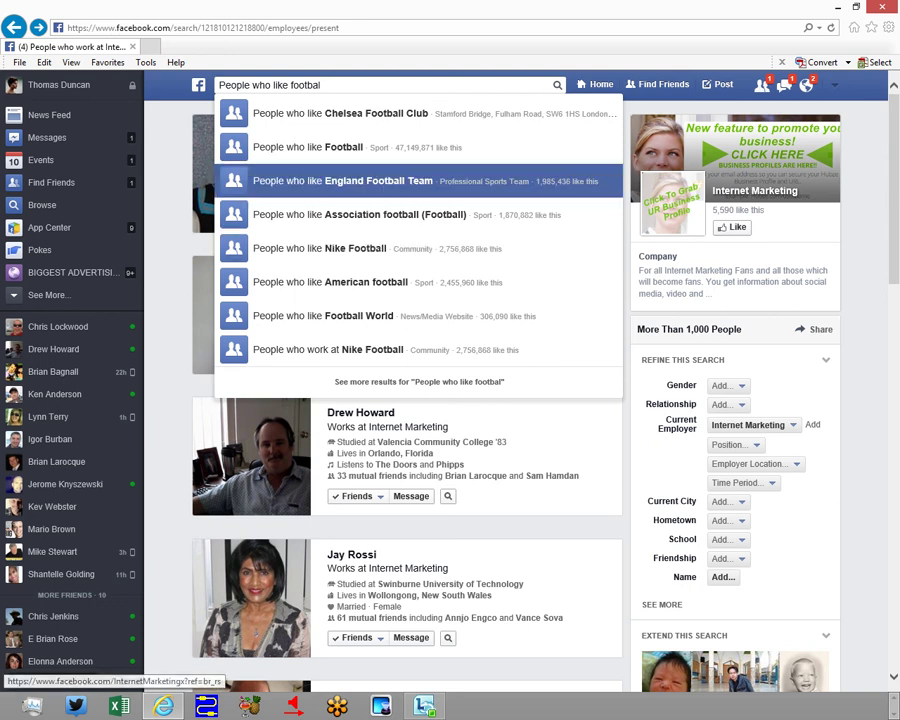
key(Escape)
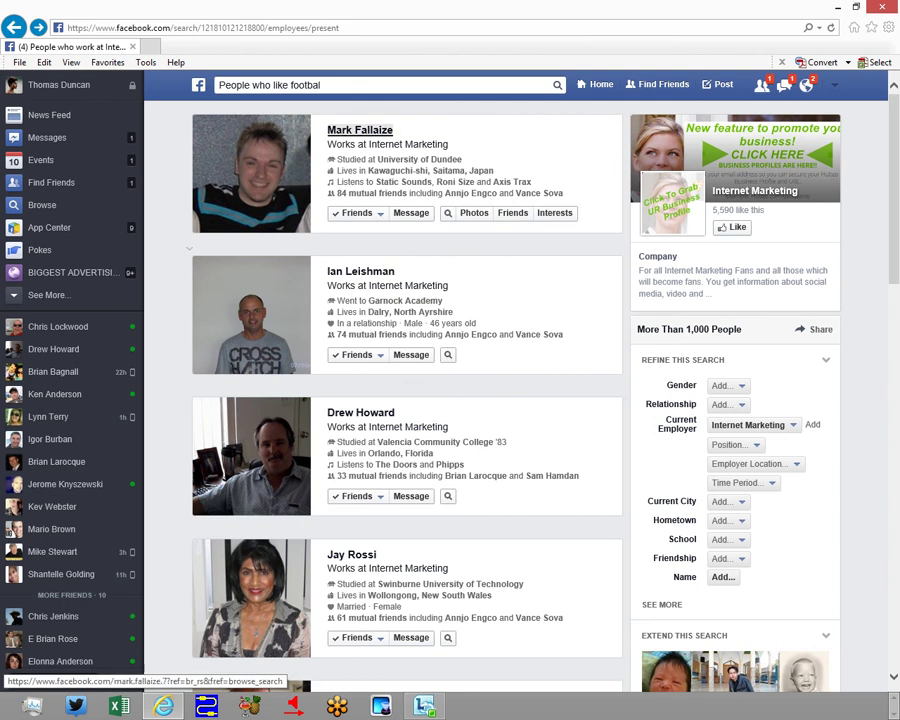
click(359, 130)
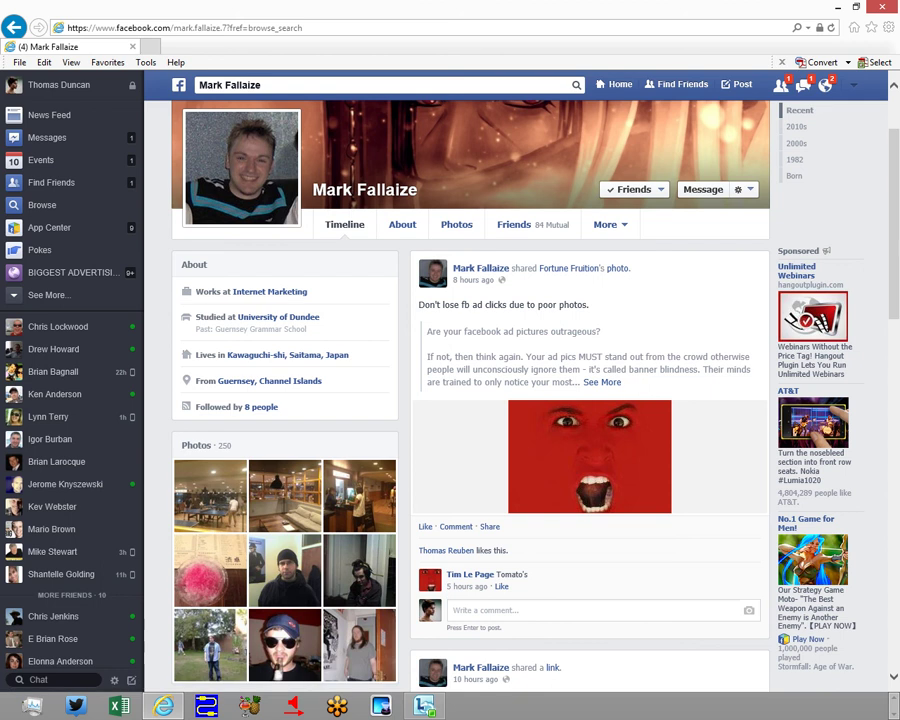
Step: Search for "frank kern" and open the profile of the marketer Frank Kern
click(265, 85)
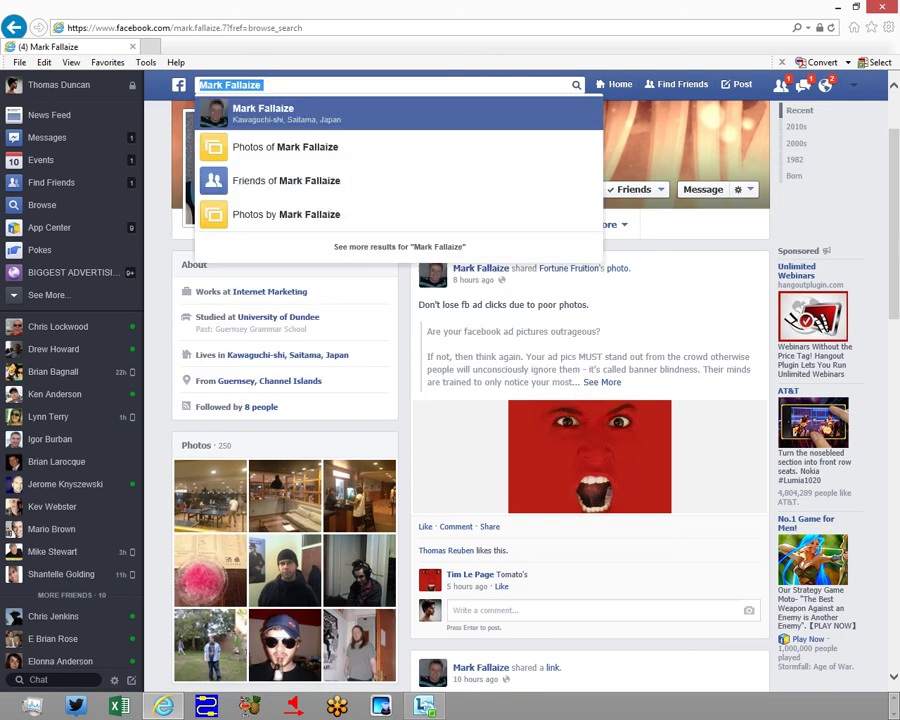
text(frank )
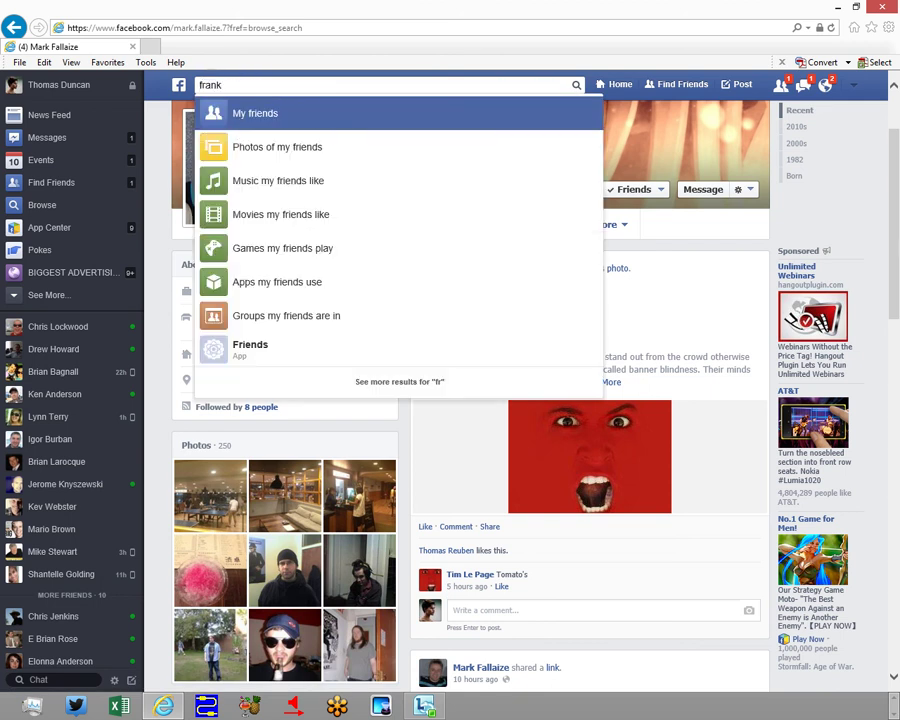
text(kern)
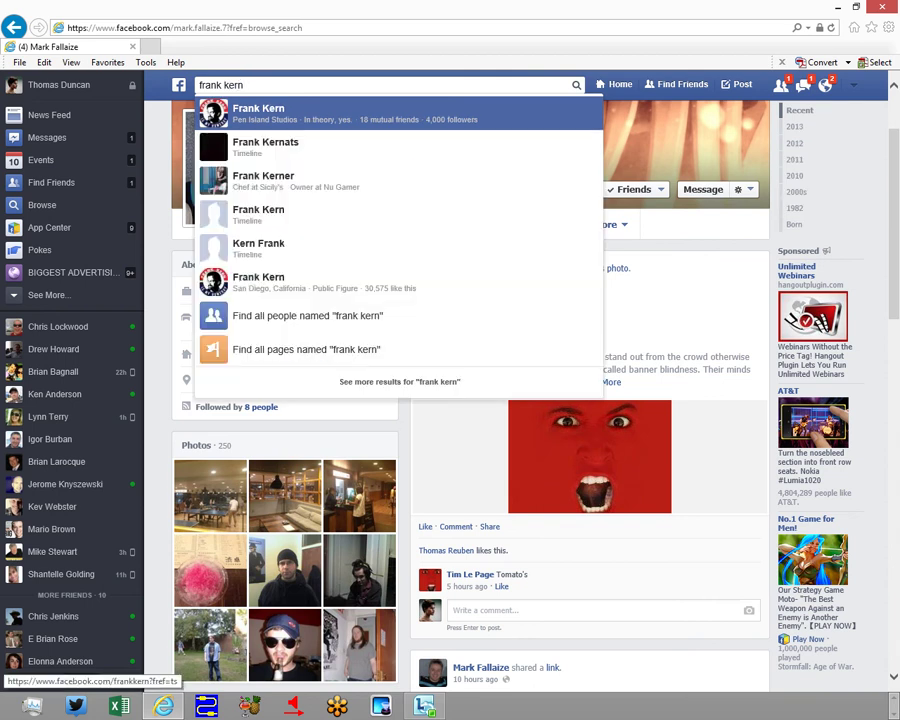
key(Return)
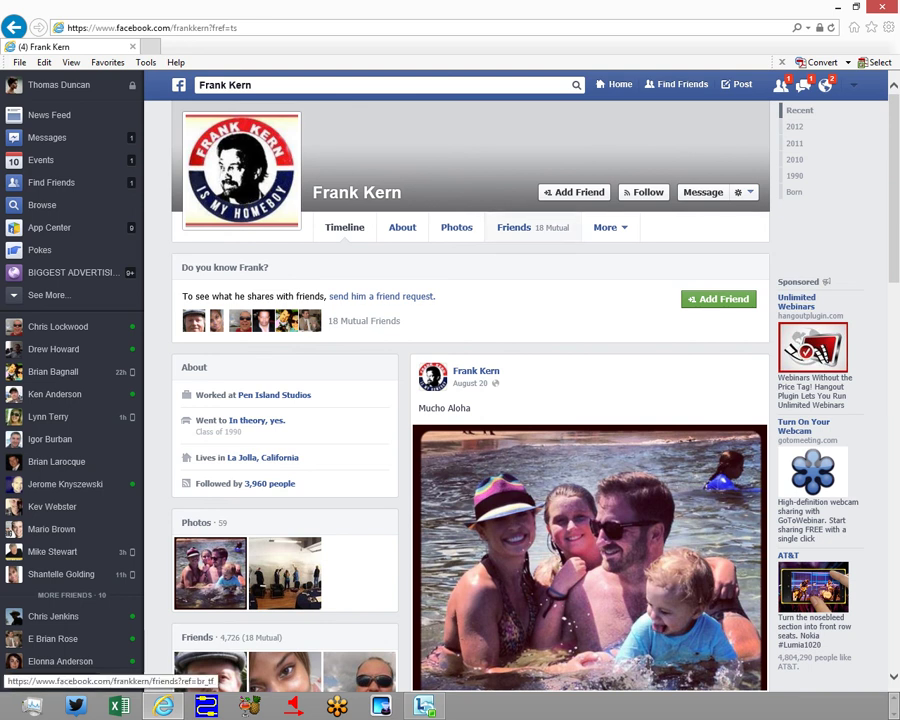
Step: Open Frank Kern's friends list and look through the people under All Friends
click(514, 227)
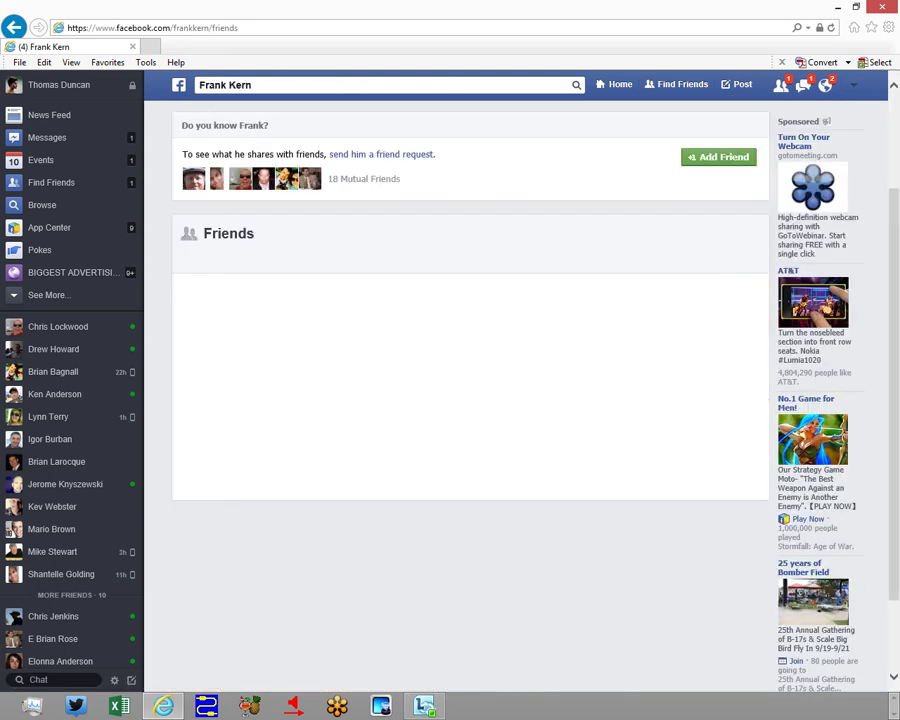
scroll(470, 400, down, 2)
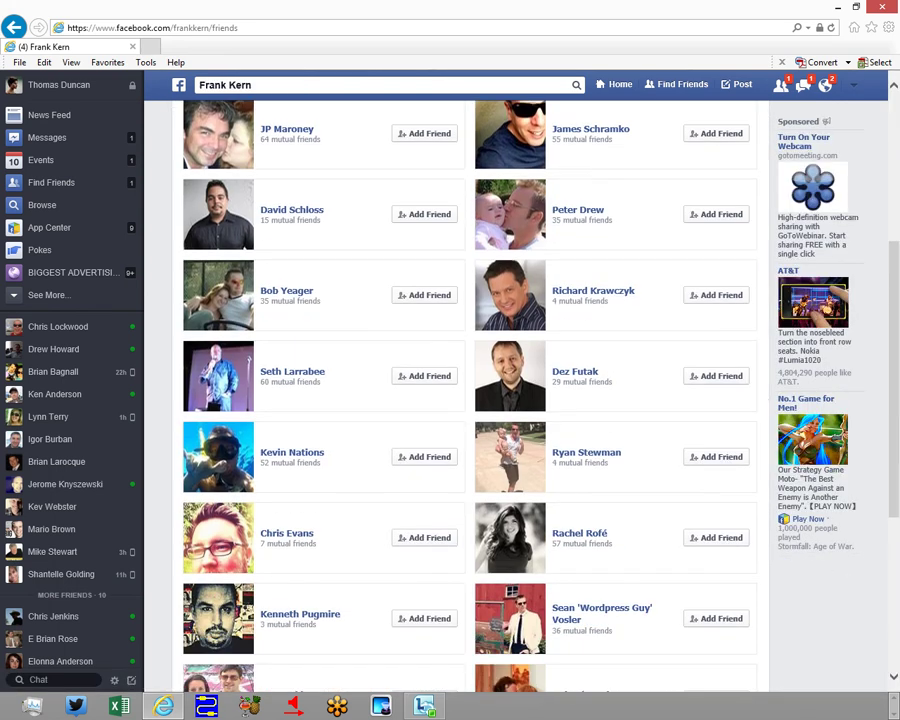
scroll(470, 400, up, 2)
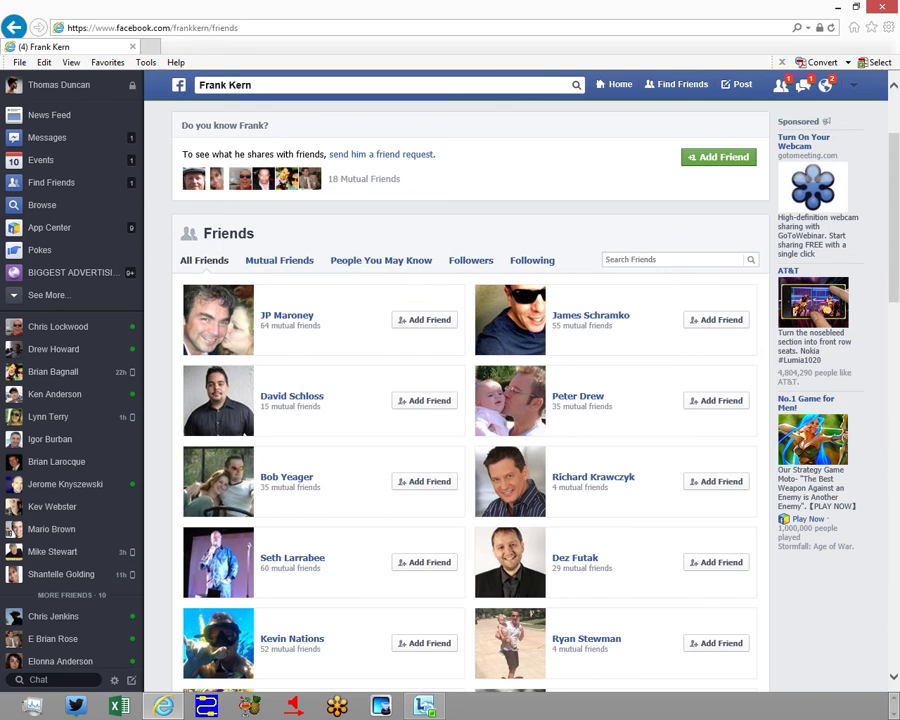
mouse_move(590, 315)
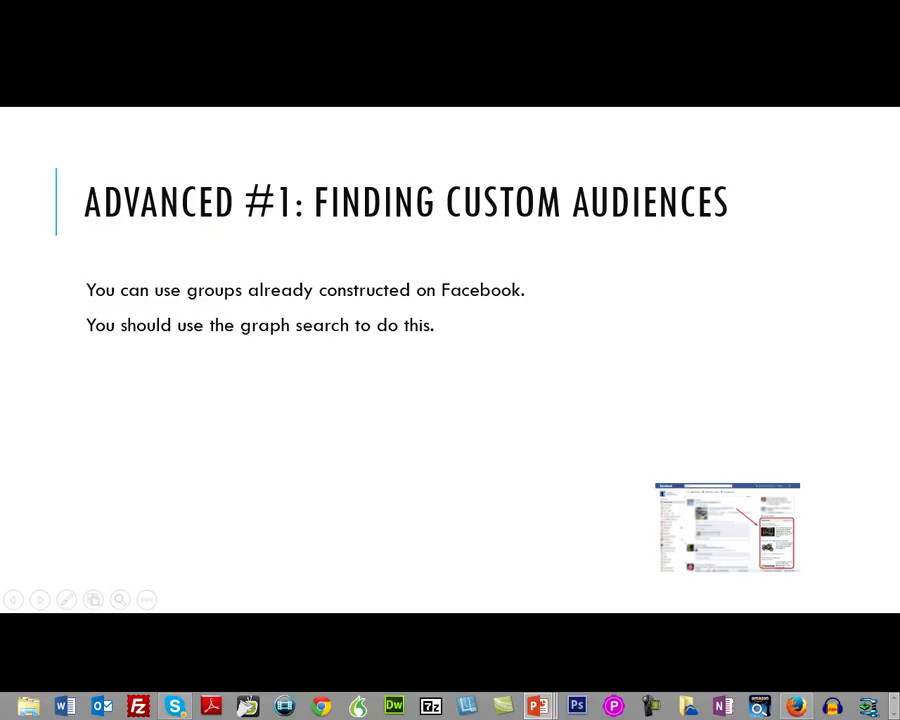
key(Right)
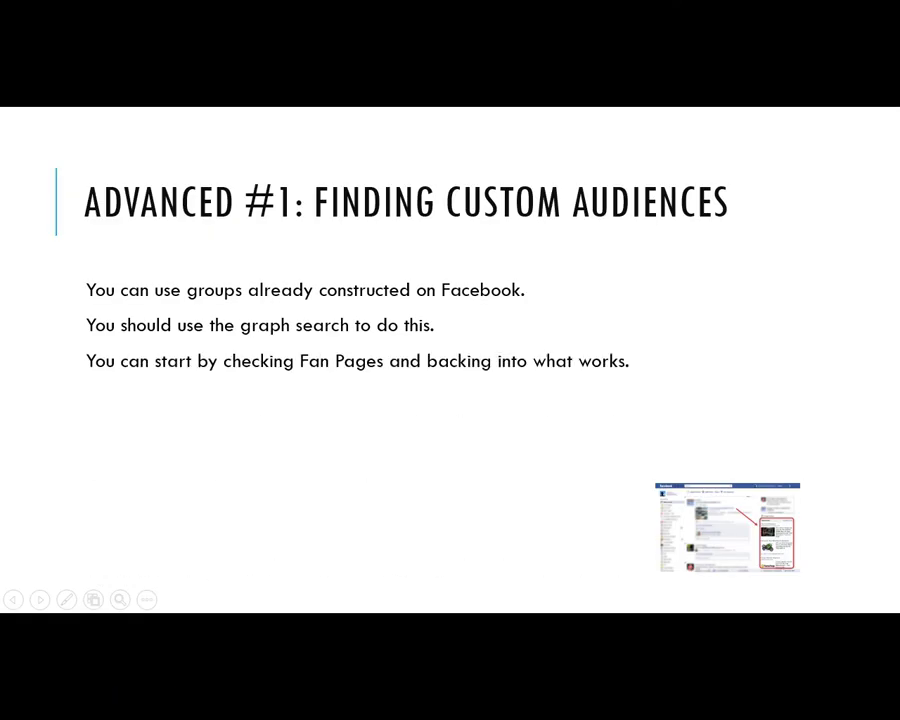
key(Right)
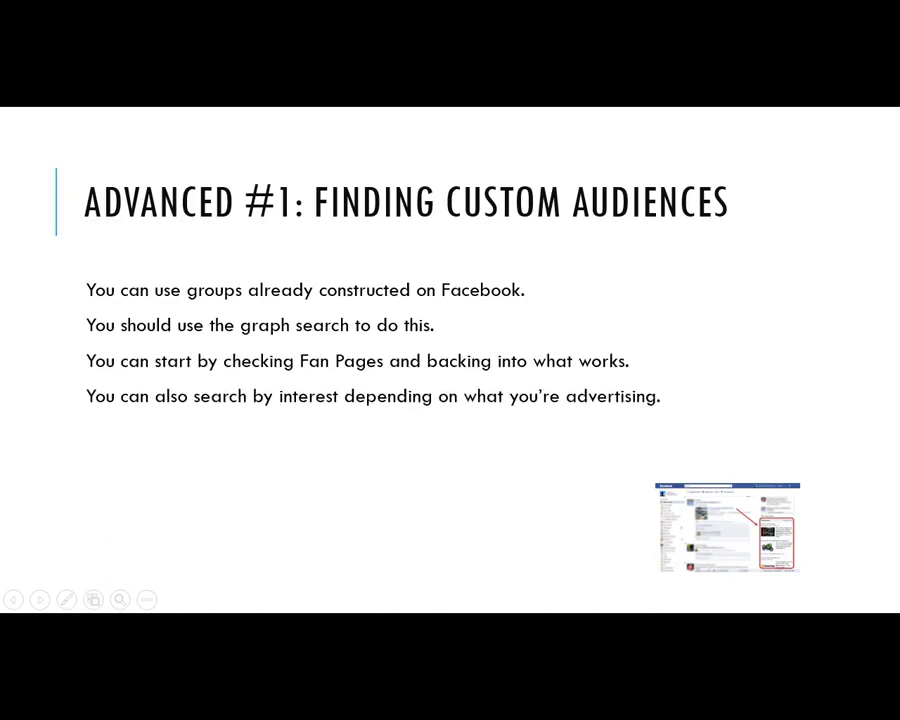